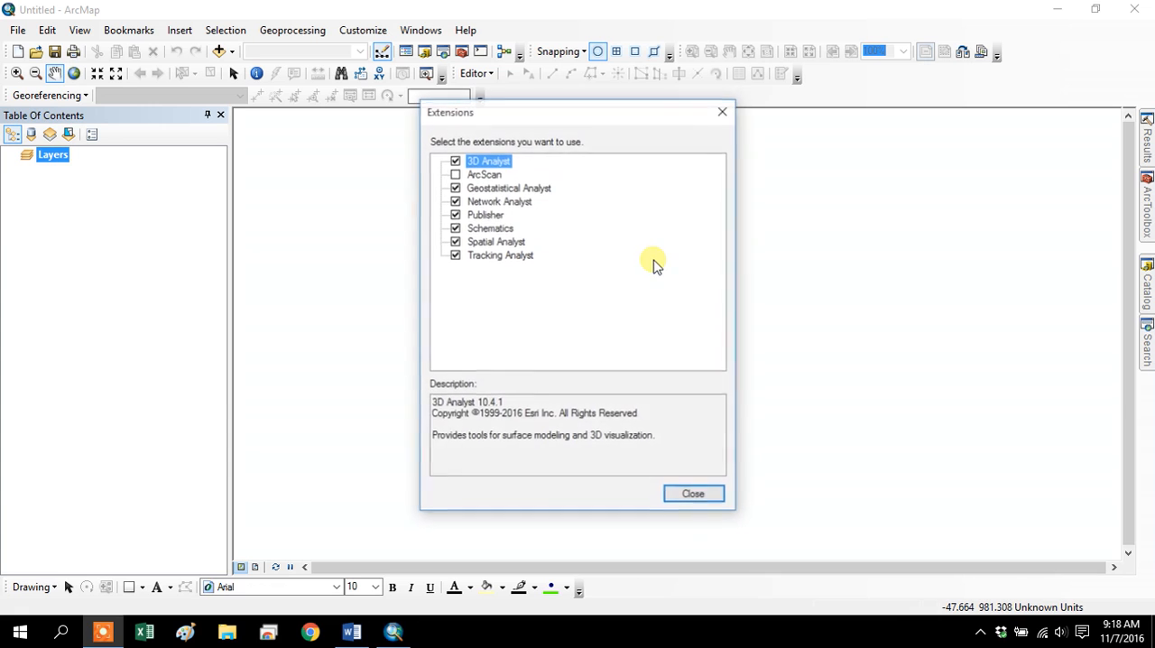
# Close the extensions list and add the Cartogram.tbx toolbox from the Cartograms folder to ArcToolbox.
pyautogui.click(692, 496)
pyautogui.click(1147, 212)
pyautogui.rightClick(973, 133)
pyautogui.click(997, 149)
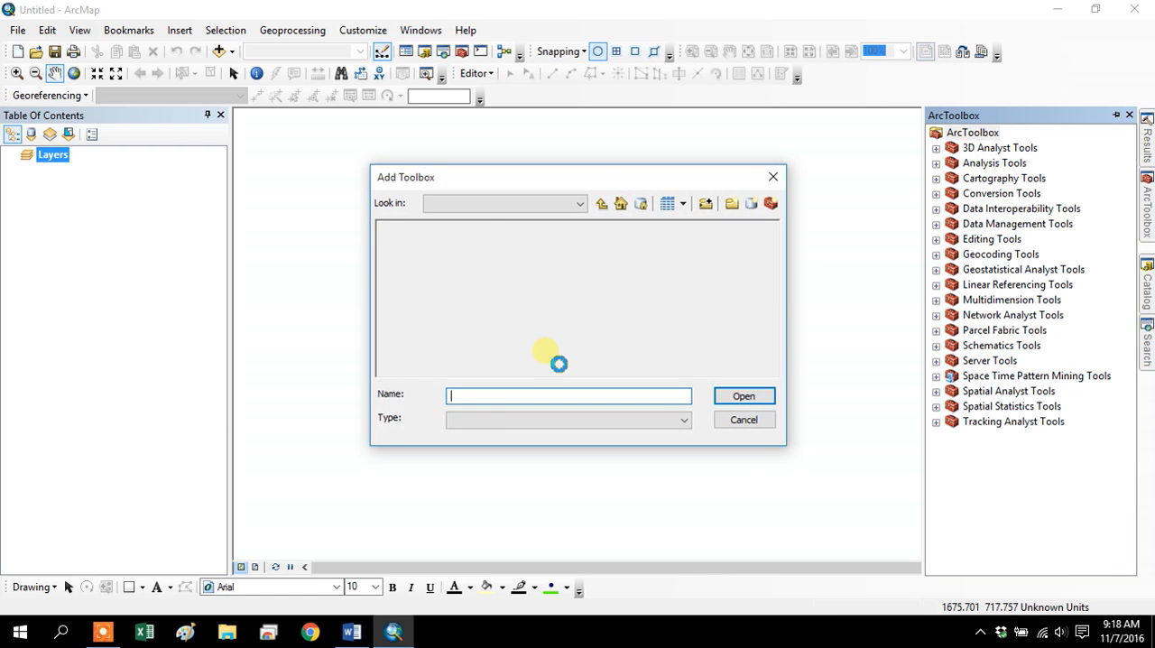
pyautogui.click(421, 244)
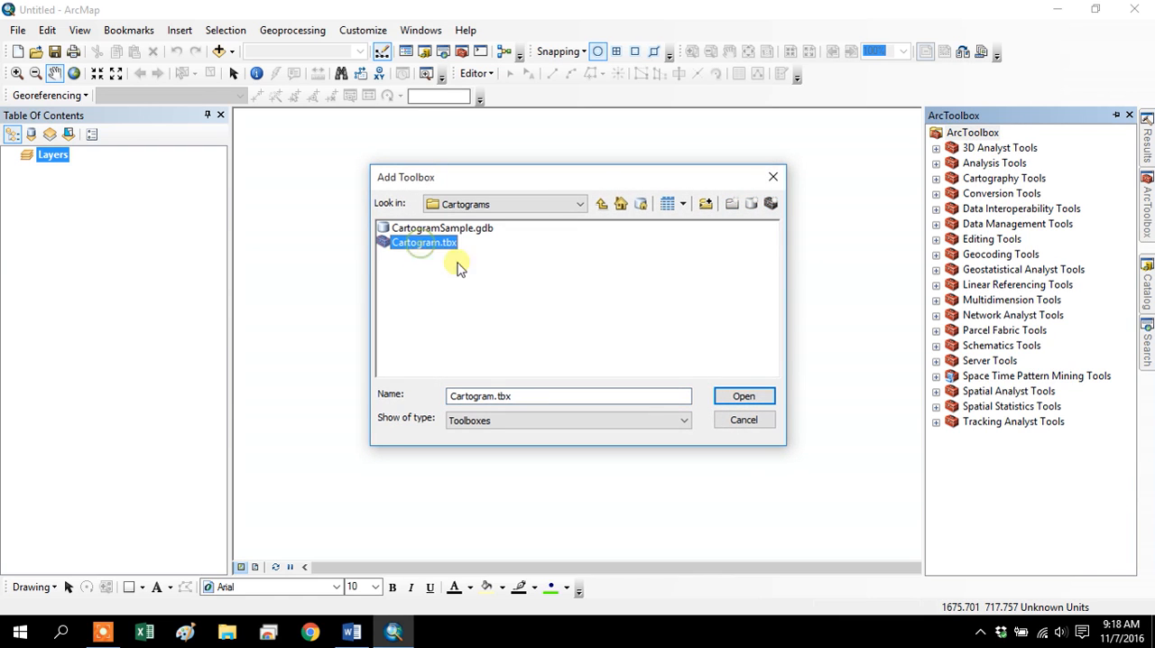
pyautogui.click(761, 399)
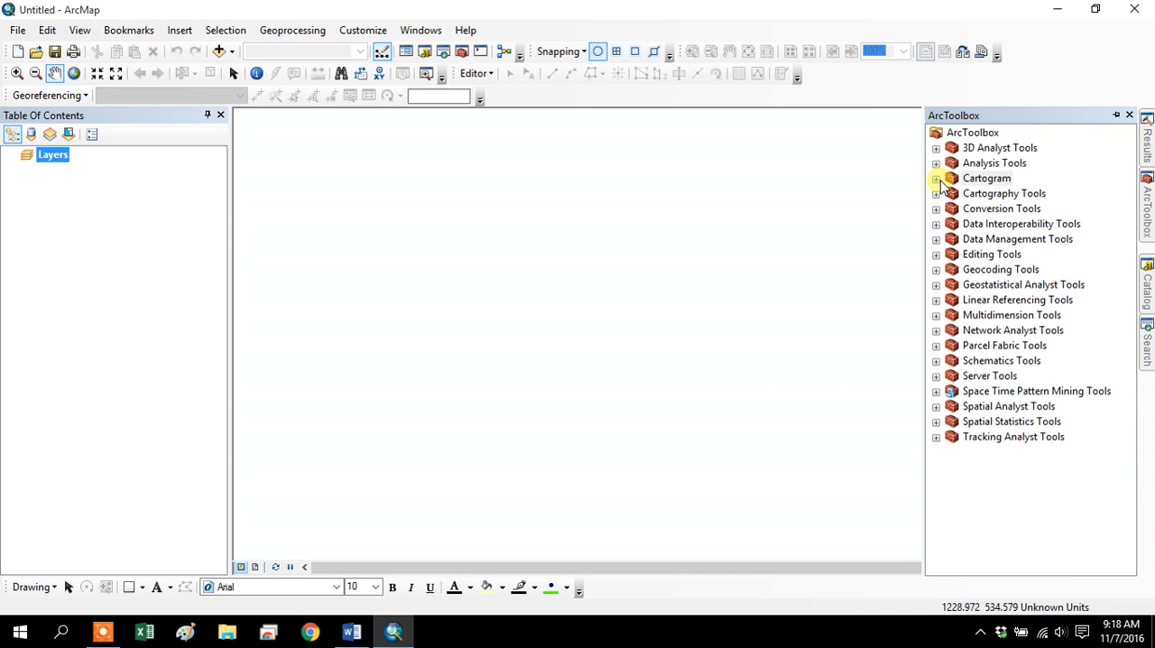
pyautogui.click(937, 180)
pyautogui.doubleClick(1004, 195)
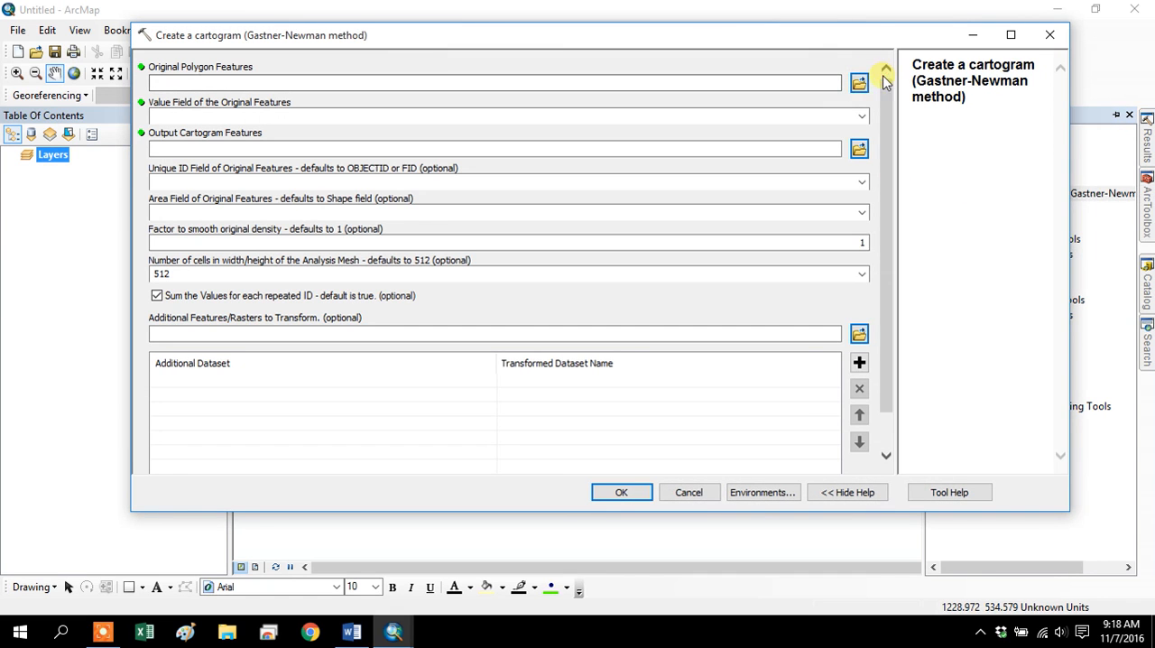
pyautogui.click(859, 82)
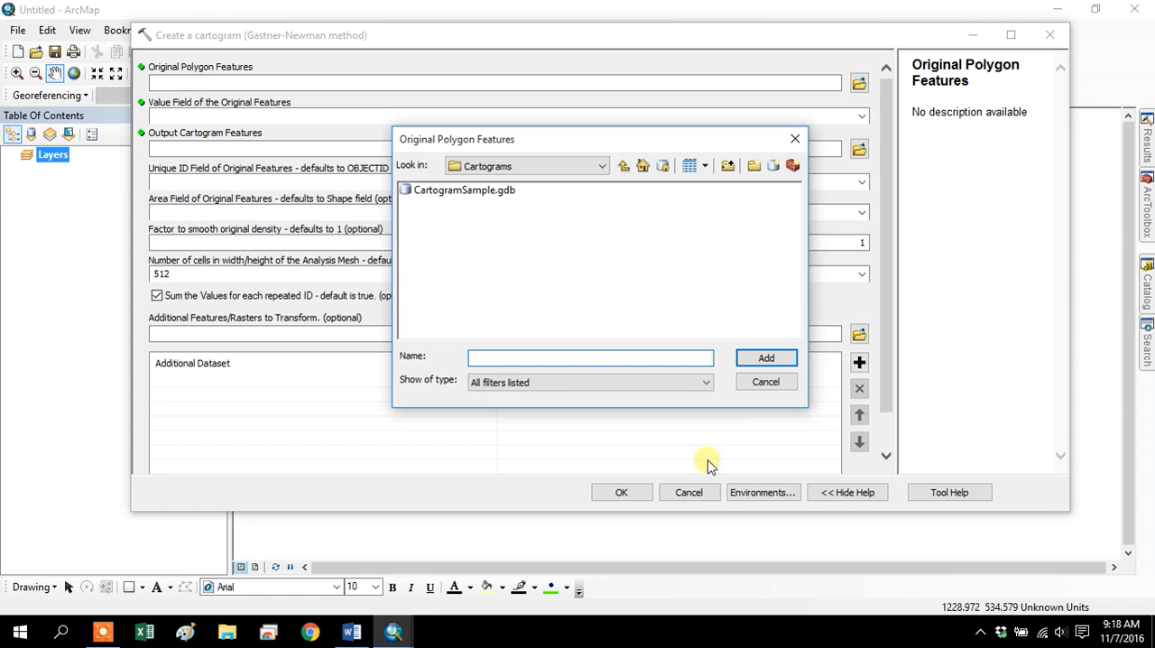
pyautogui.click(782, 382)
pyautogui.click(689, 492)
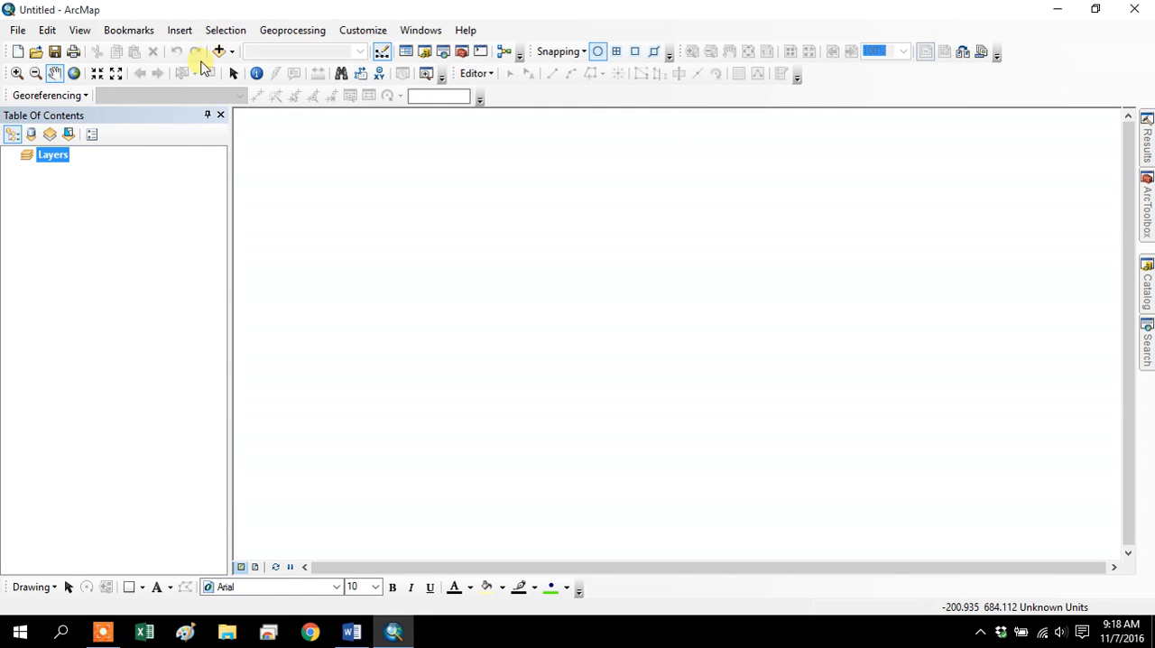
# Add the Countries_2007.shp shapefile from the Countries folder of Lab 6 Cartograms to the map.
pyautogui.click(217, 52)
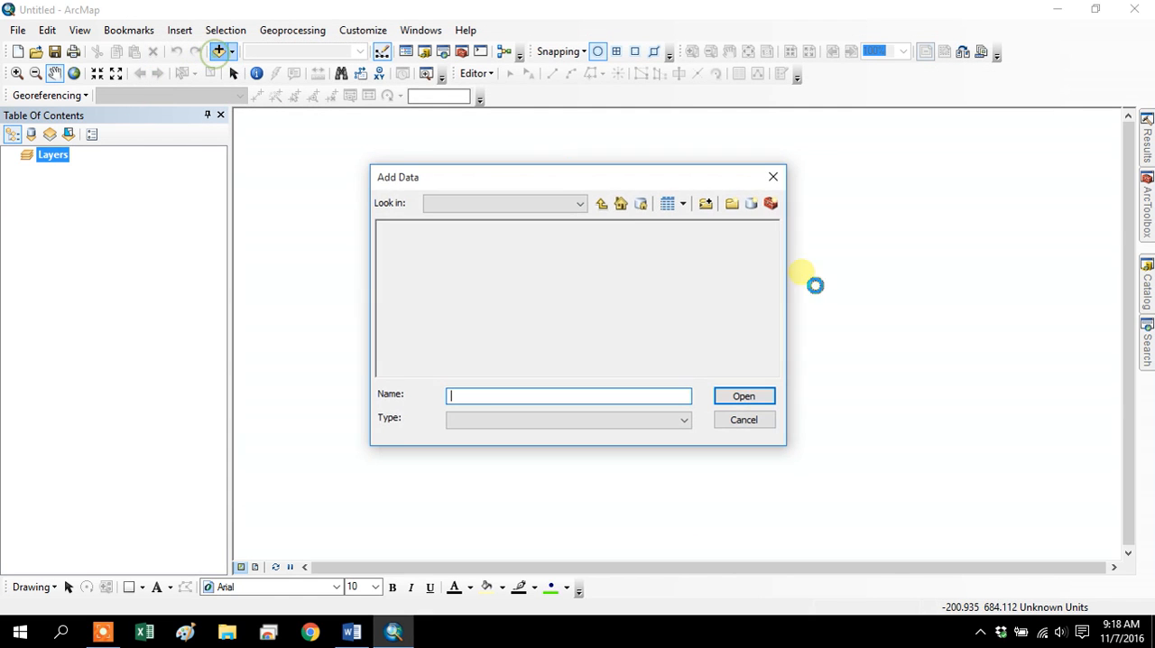
pyautogui.click(601, 204)
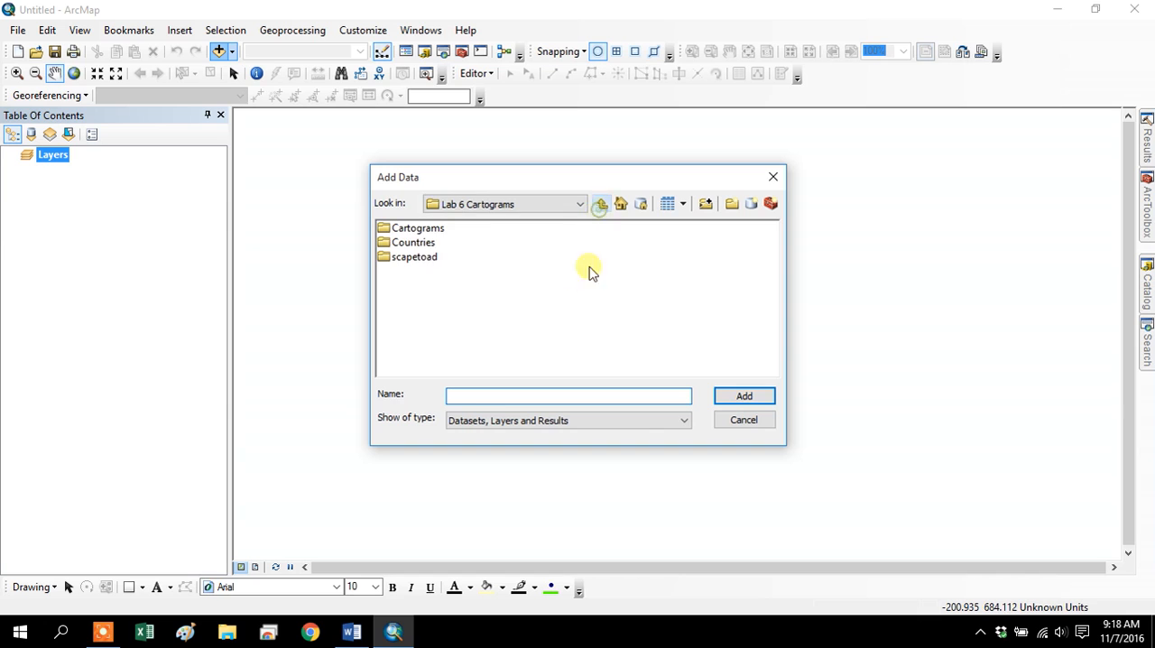
pyautogui.doubleClick(421, 241)
pyautogui.click(429, 231)
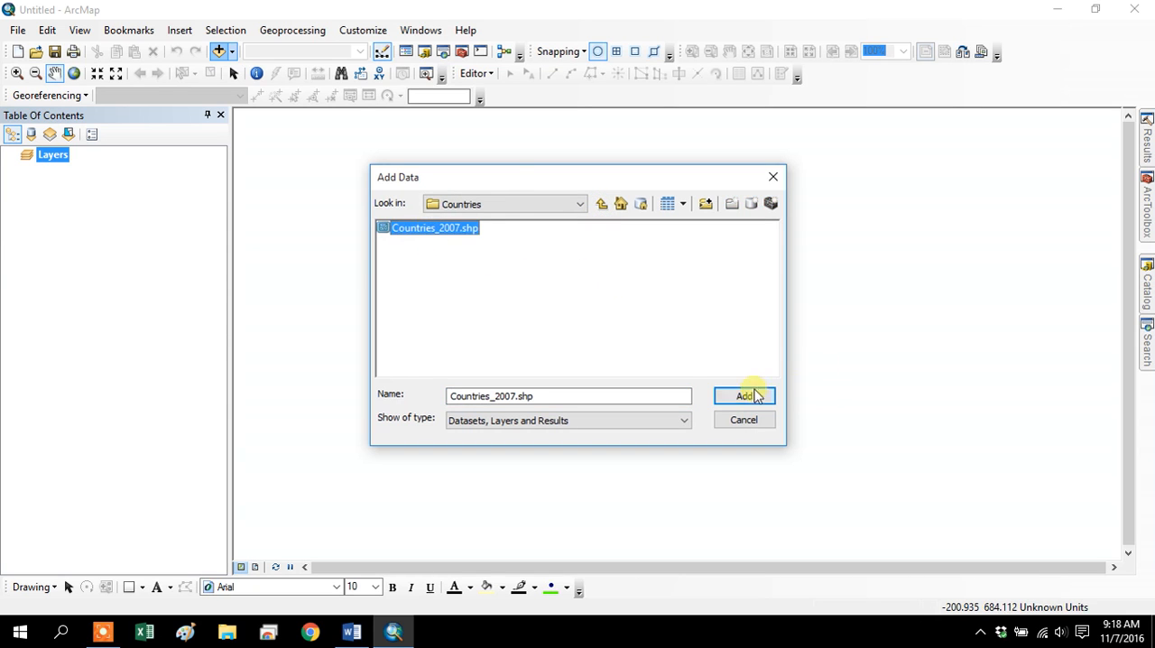
pyautogui.click(744, 396)
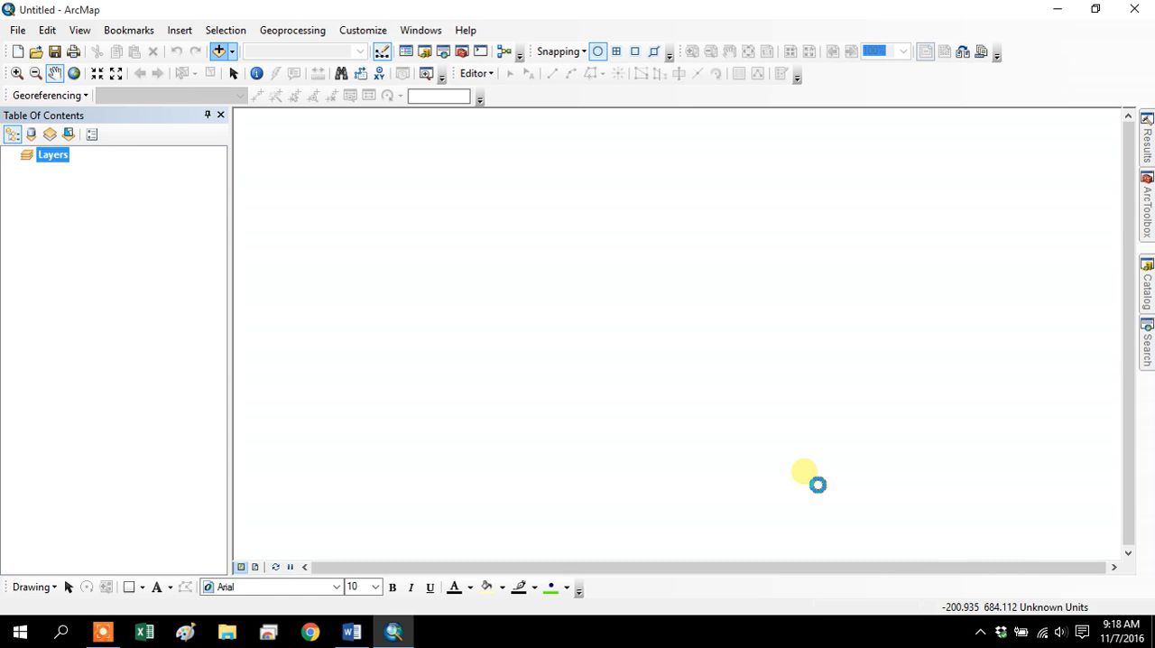
# Examine the Countries_2007 attribute table, sorting the TOTCO2_200 field descending and ascending to check its values.
pyautogui.rightClick(92, 172)
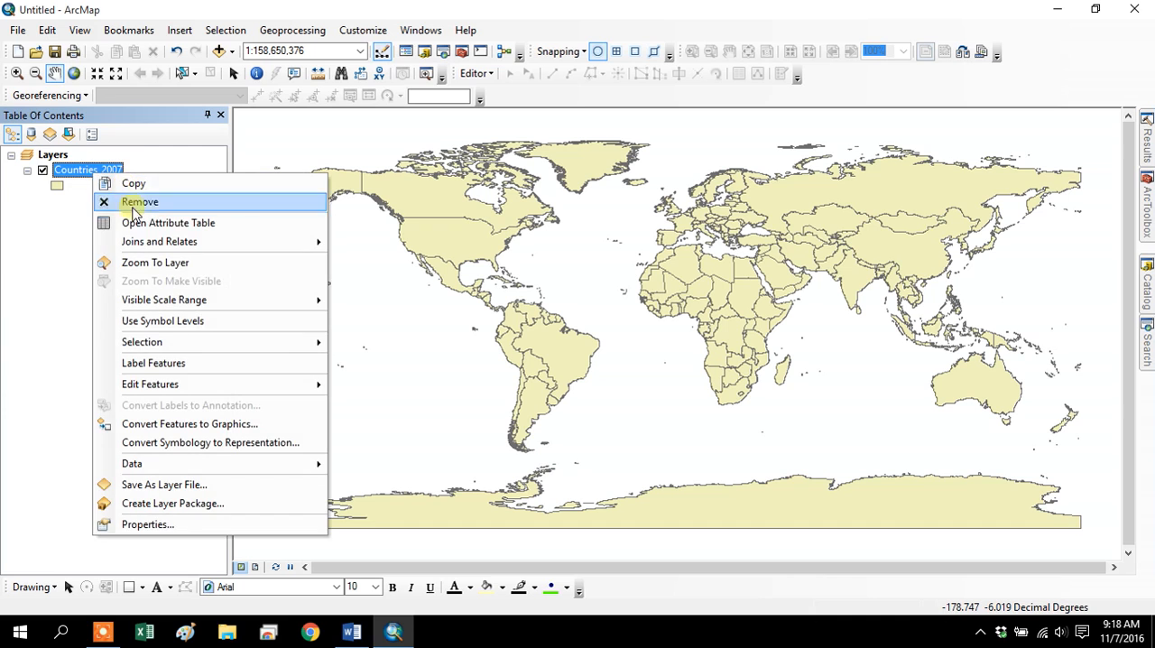
pyautogui.click(133, 223)
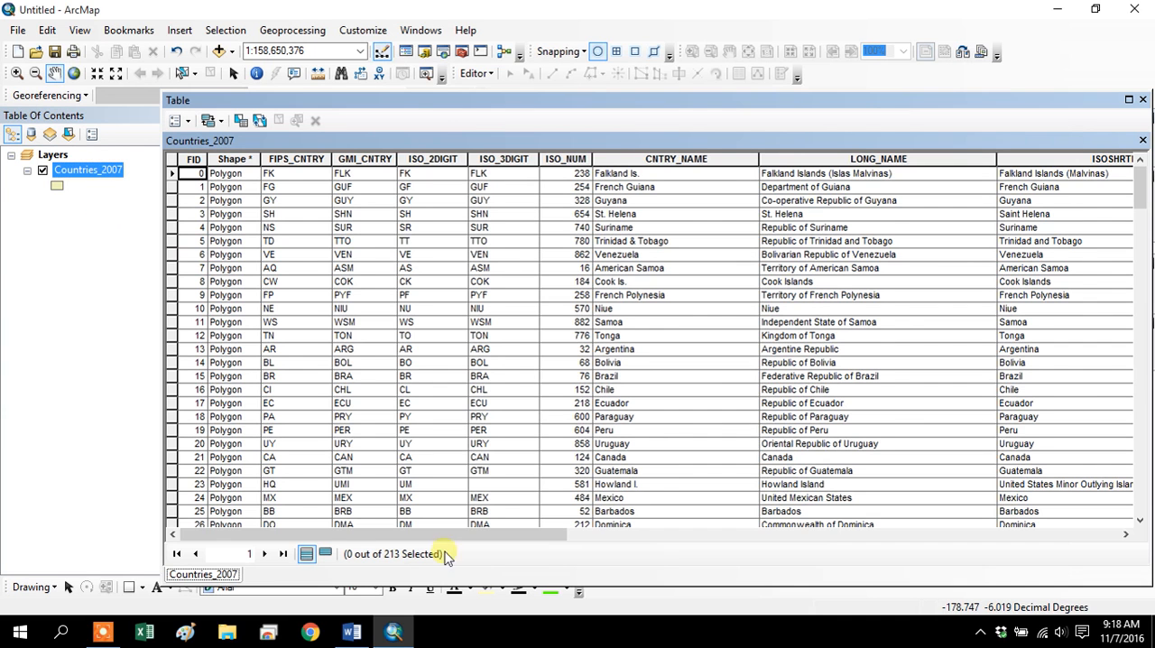
pyautogui.moveTo(298, 534); pyautogui.dragTo(1083, 532)
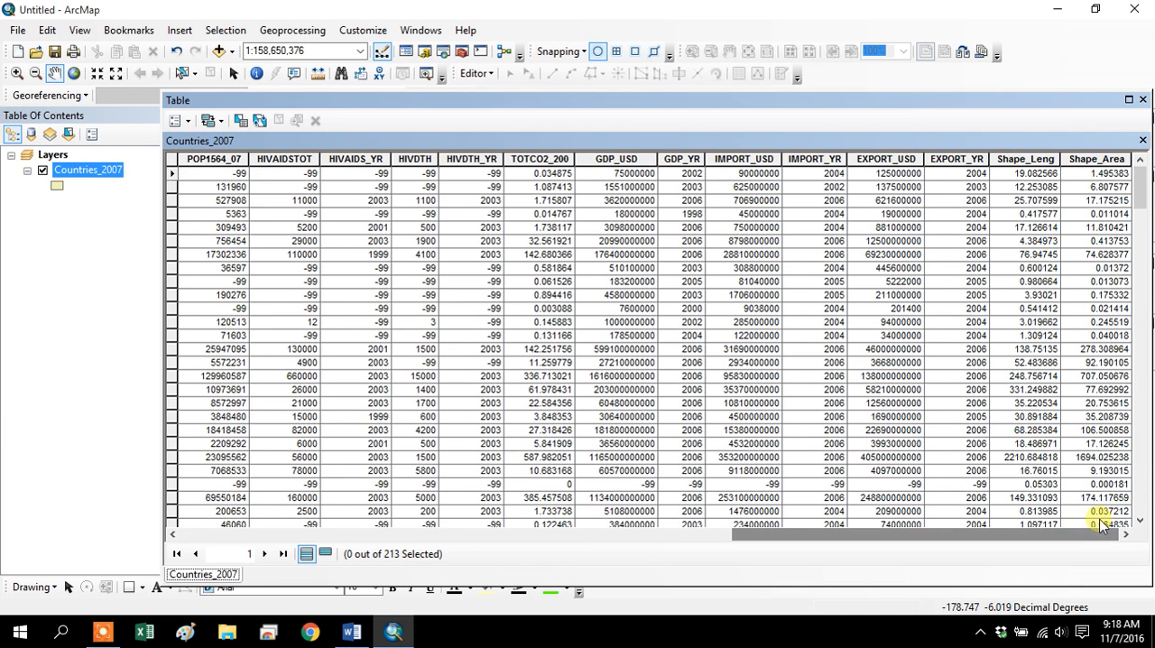
pyautogui.click(539, 163)
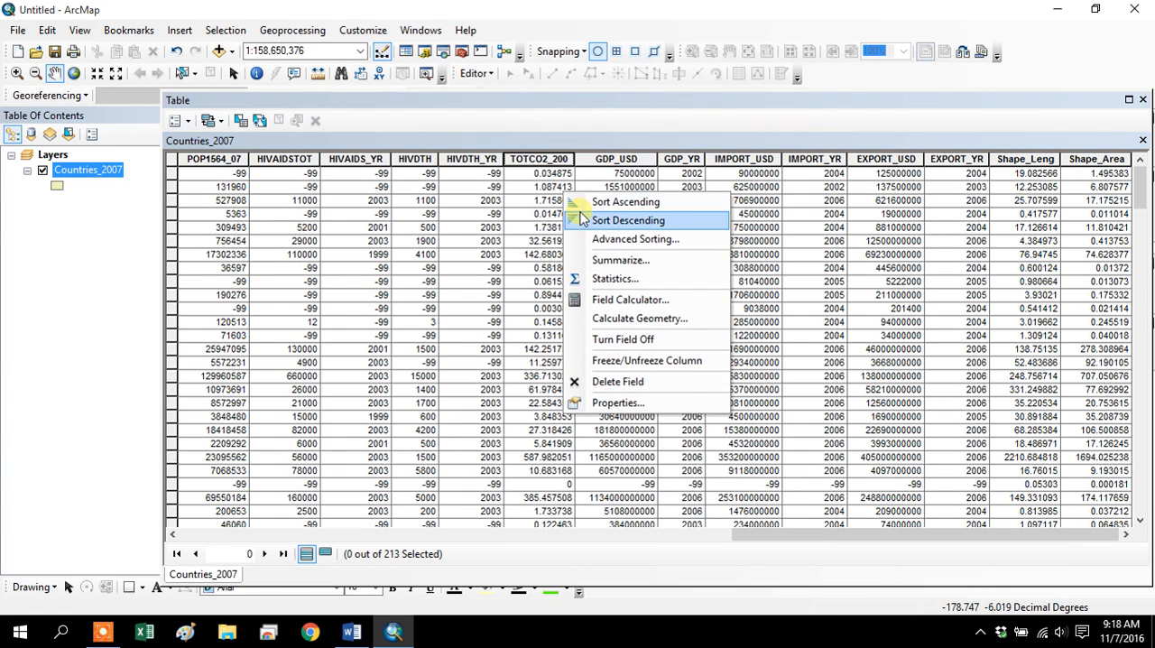
pyautogui.click(582, 218)
pyautogui.rightClick(554, 163)
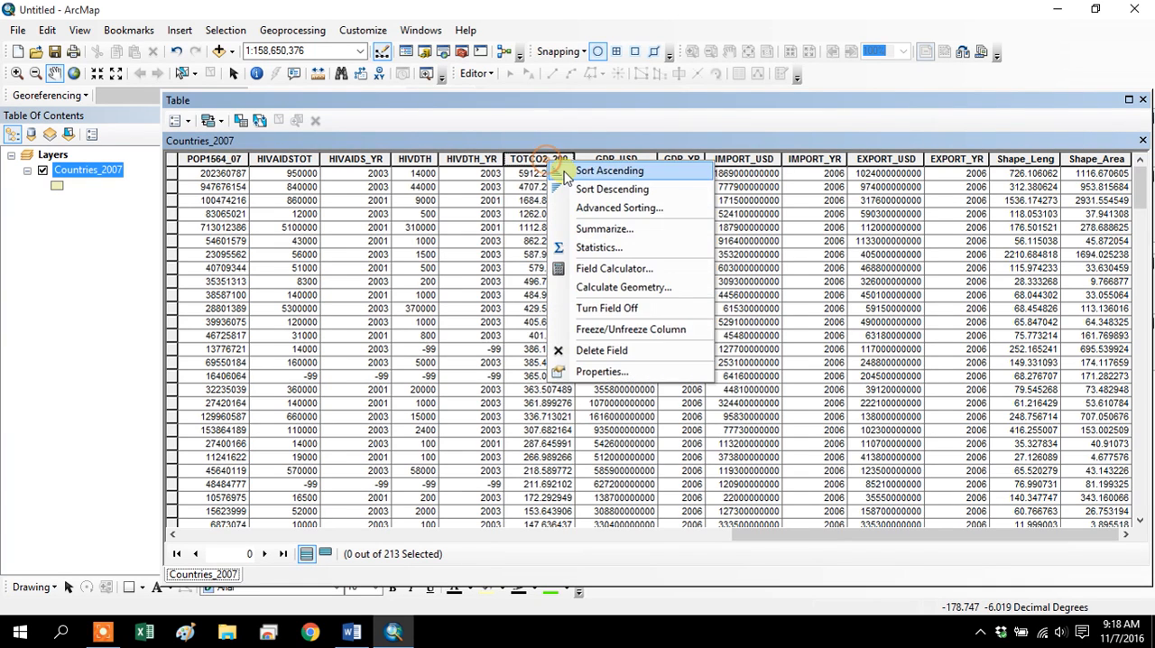
pyautogui.click(567, 170)
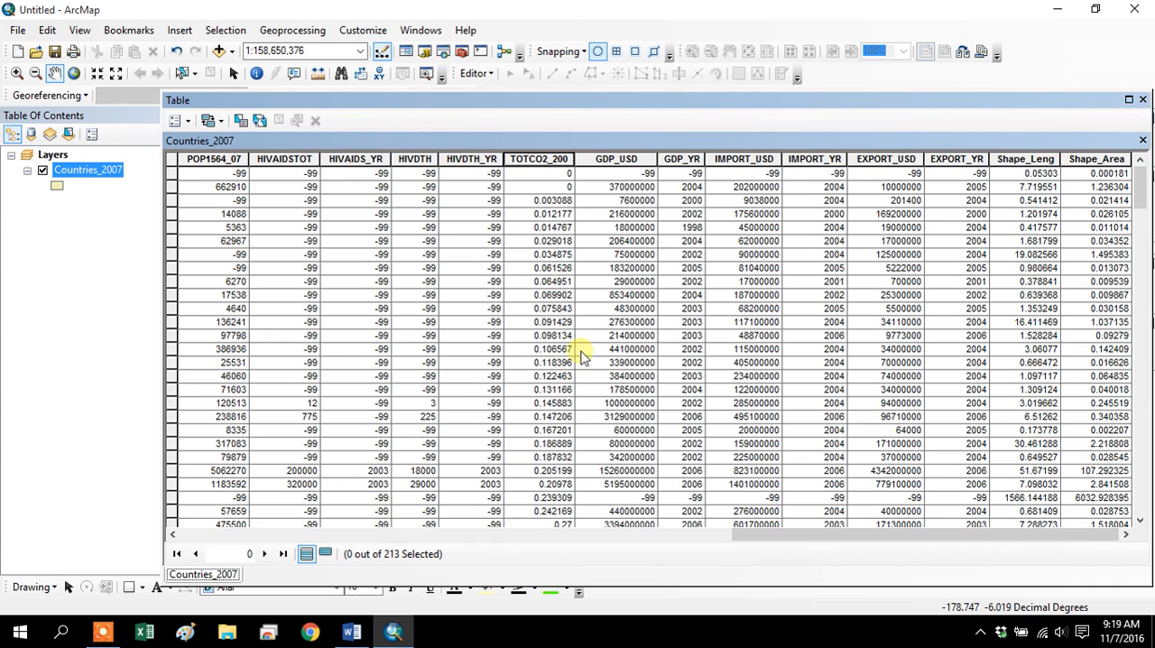
pyautogui.click(1143, 99)
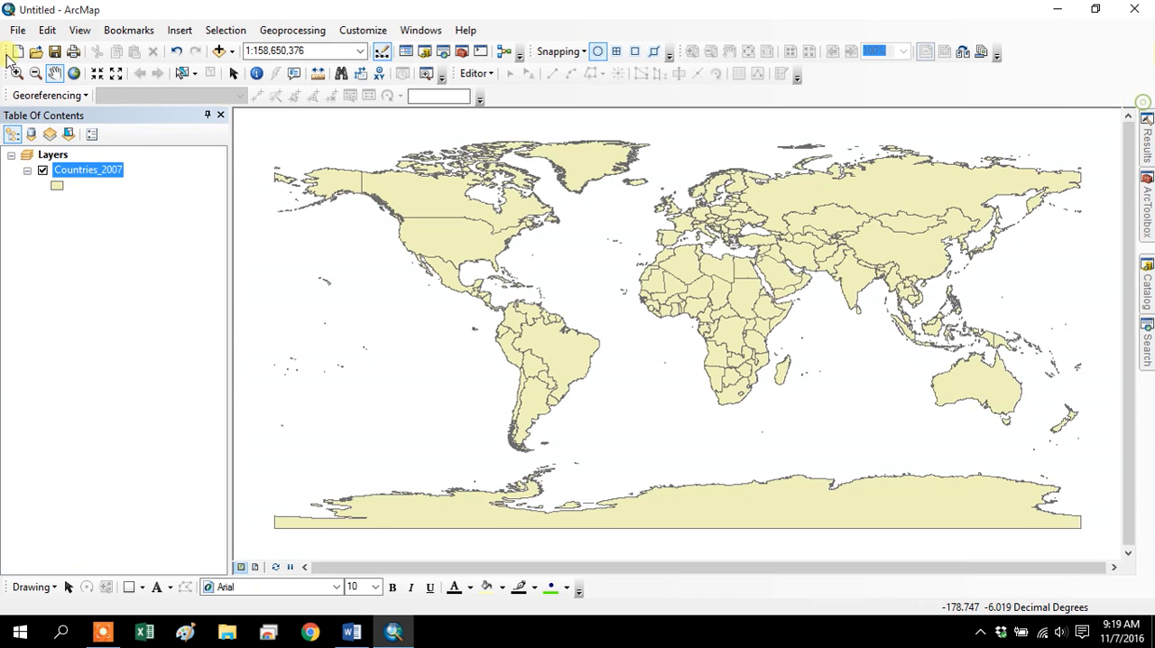
# Start the Create a cartogram (Gastner-Newman method) tool with Countries_2007 as the original polygon features and TOTCO2_200 as the value field.
pyautogui.click(1148, 230)
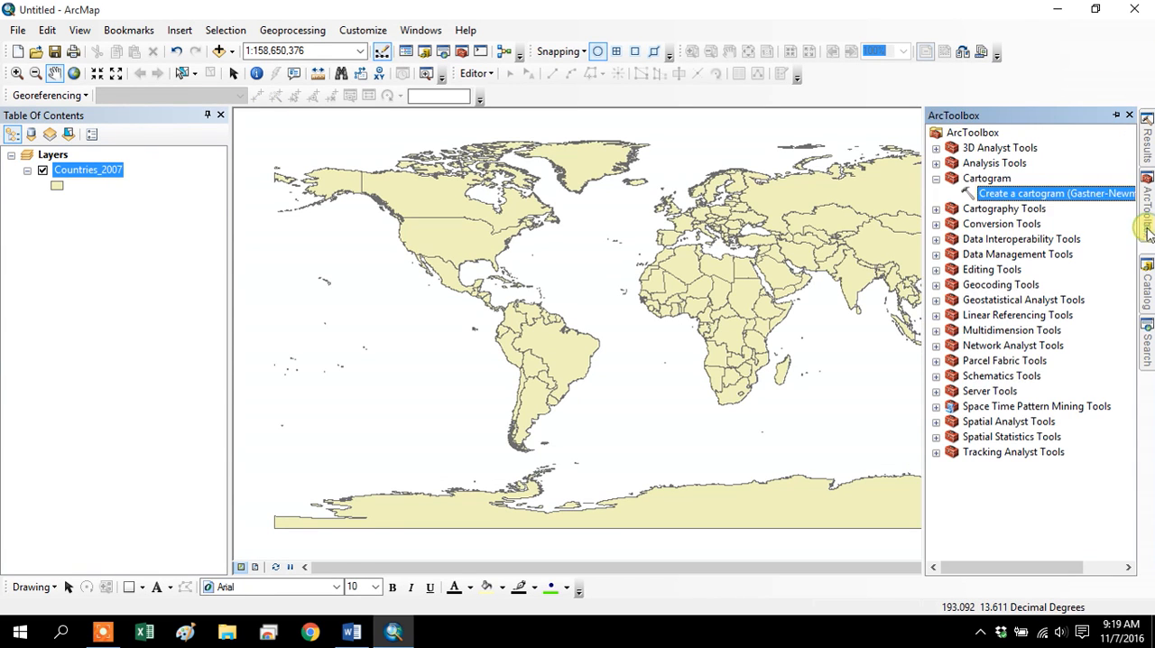
pyautogui.doubleClick(1035, 192)
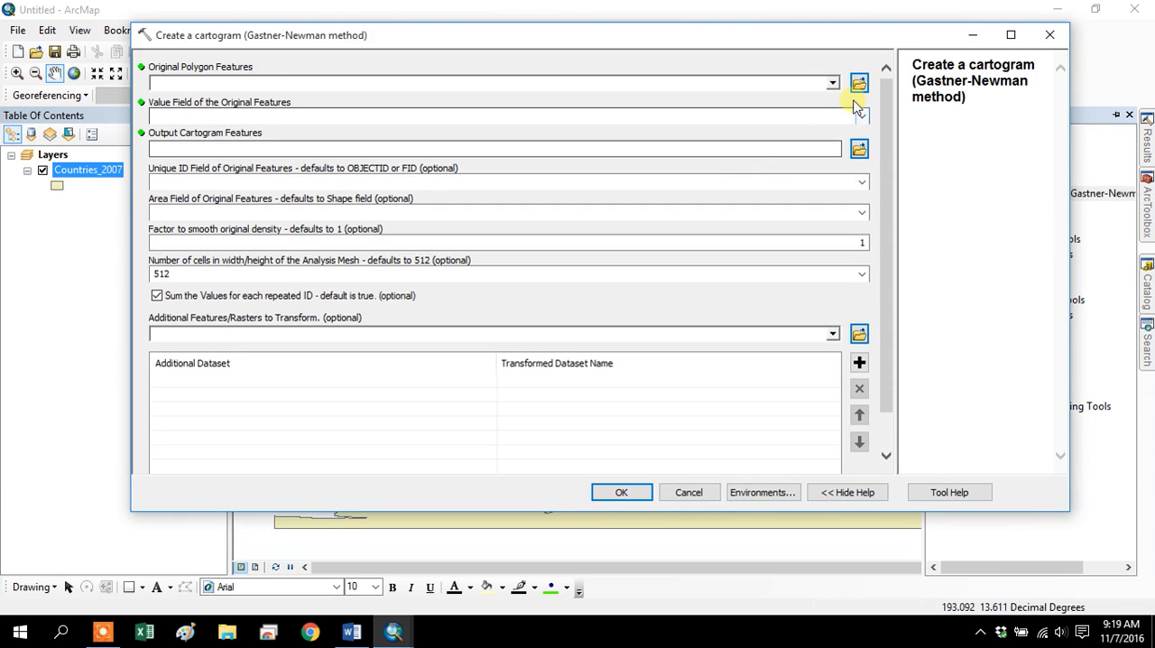
pyautogui.click(832, 83)
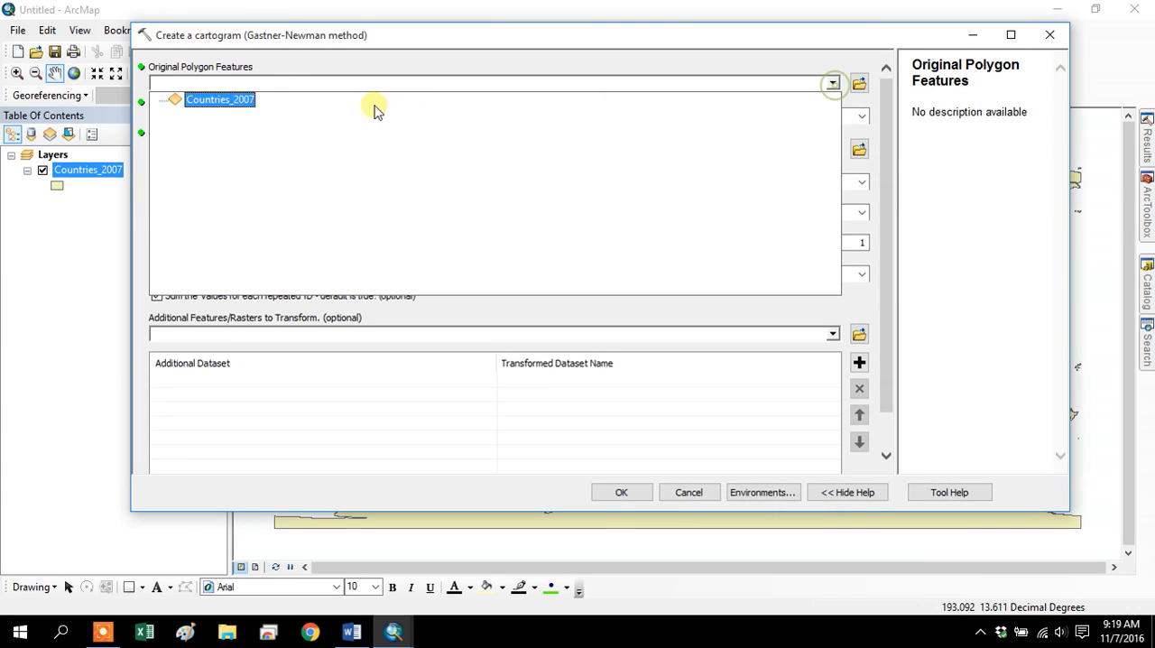
pyautogui.click(232, 100)
pyautogui.click(862, 117)
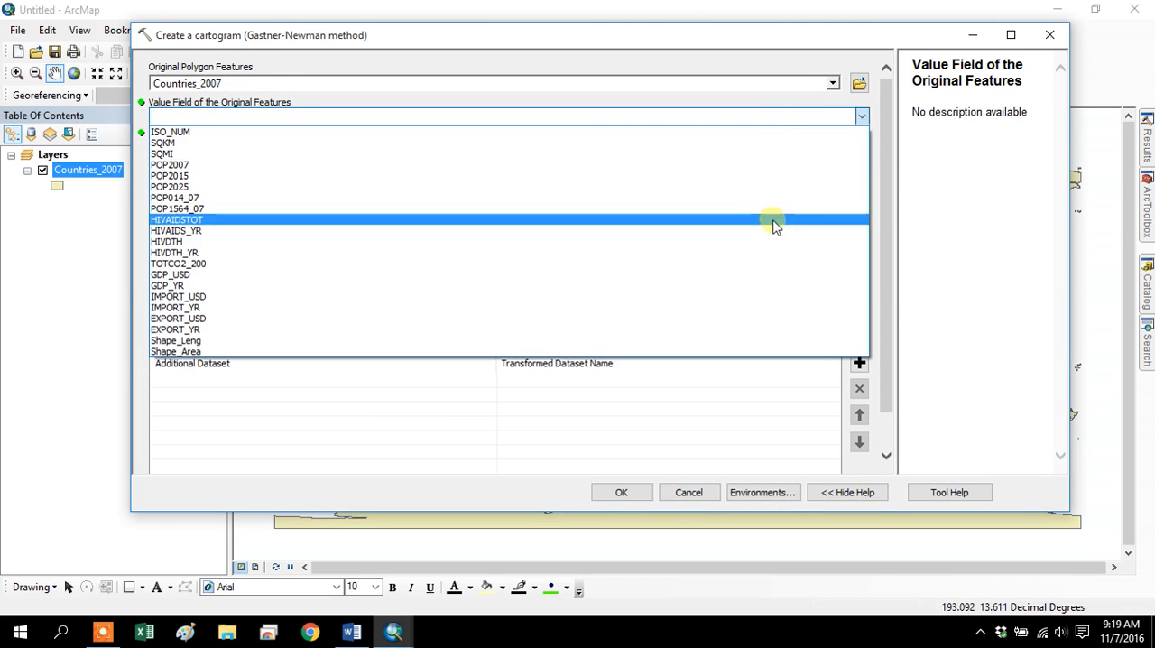
pyautogui.click(763, 266)
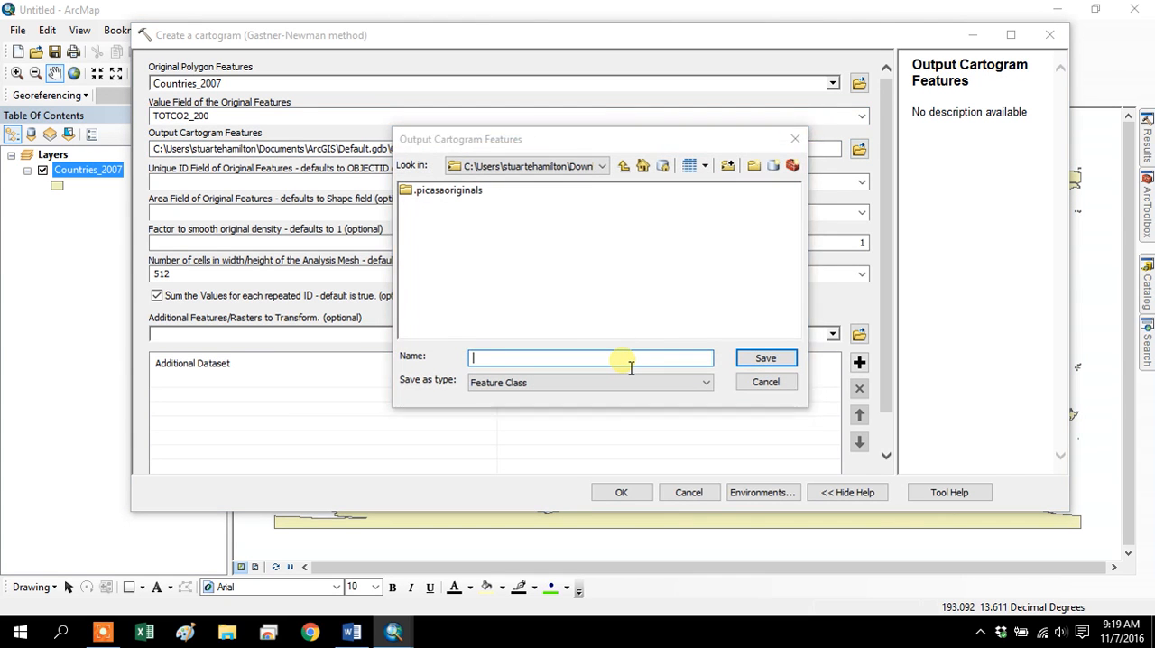
# Create a file geodatabase named Outputs.gdb in C:\temp for the output cartogram features.
pyautogui.click(602, 166)
pyautogui.click(583, 223)
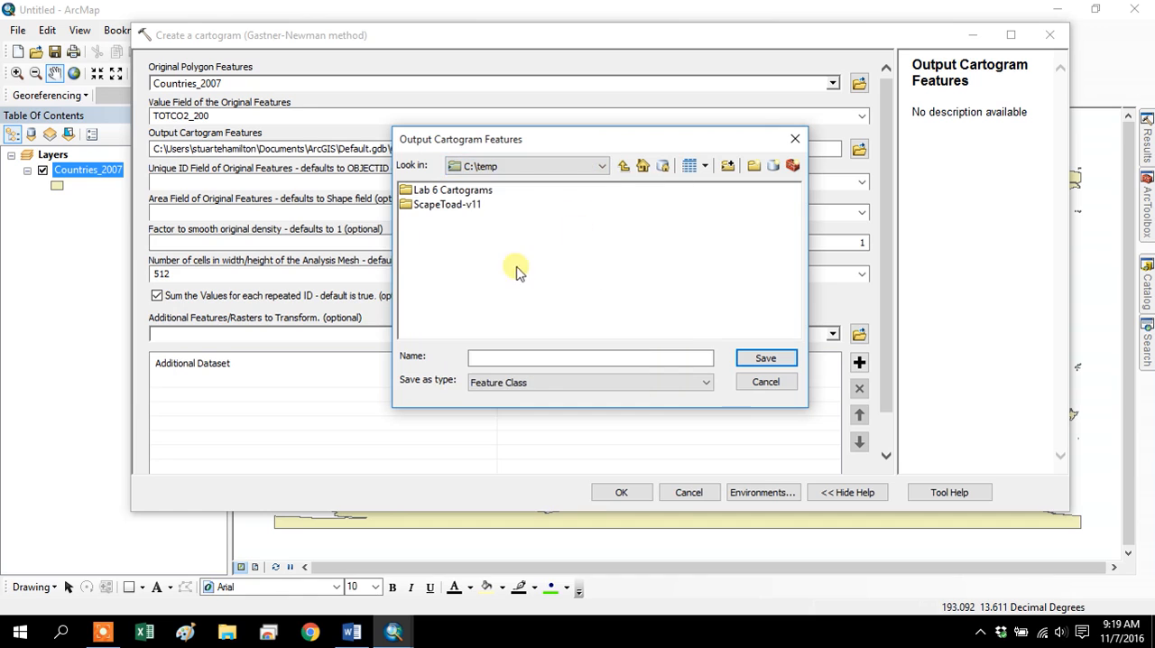
pyautogui.click(773, 167)
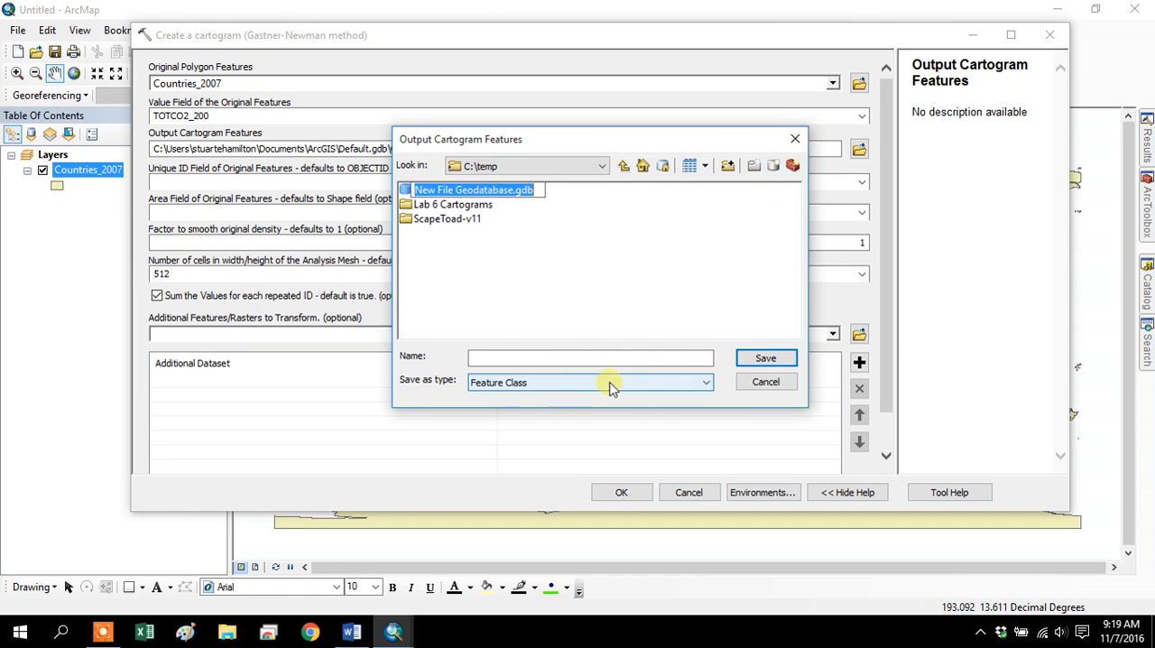
pyautogui.click(520, 195)
pyautogui.moveTo(520, 197); pyautogui.dragTo(158, 182)
pyautogui.write('Outputs')
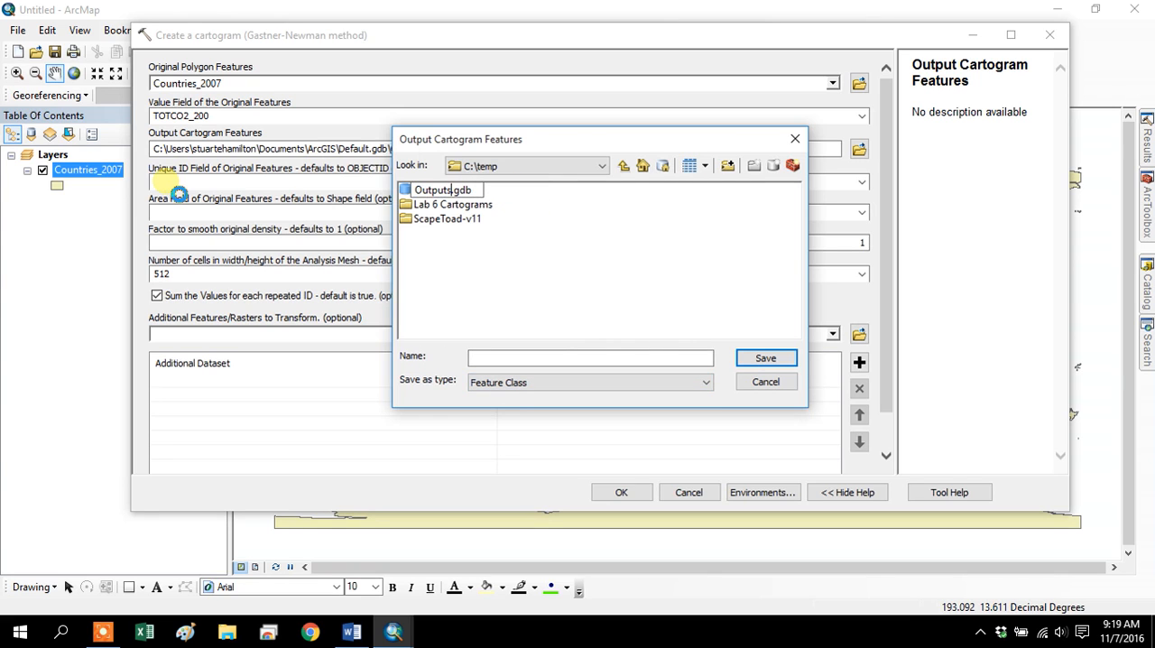
pyautogui.press('Return')
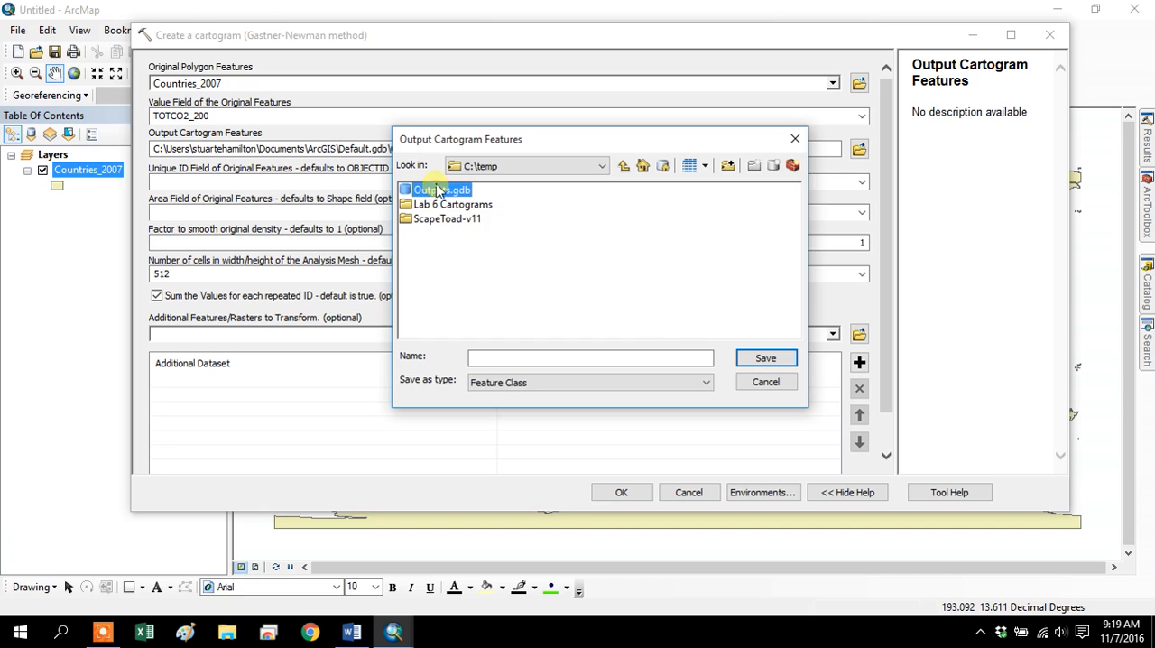
# Save the output cartogram features as co2carto inside Outputs.gdb.
pyautogui.doubleClick(440, 191)
pyautogui.click(492, 361)
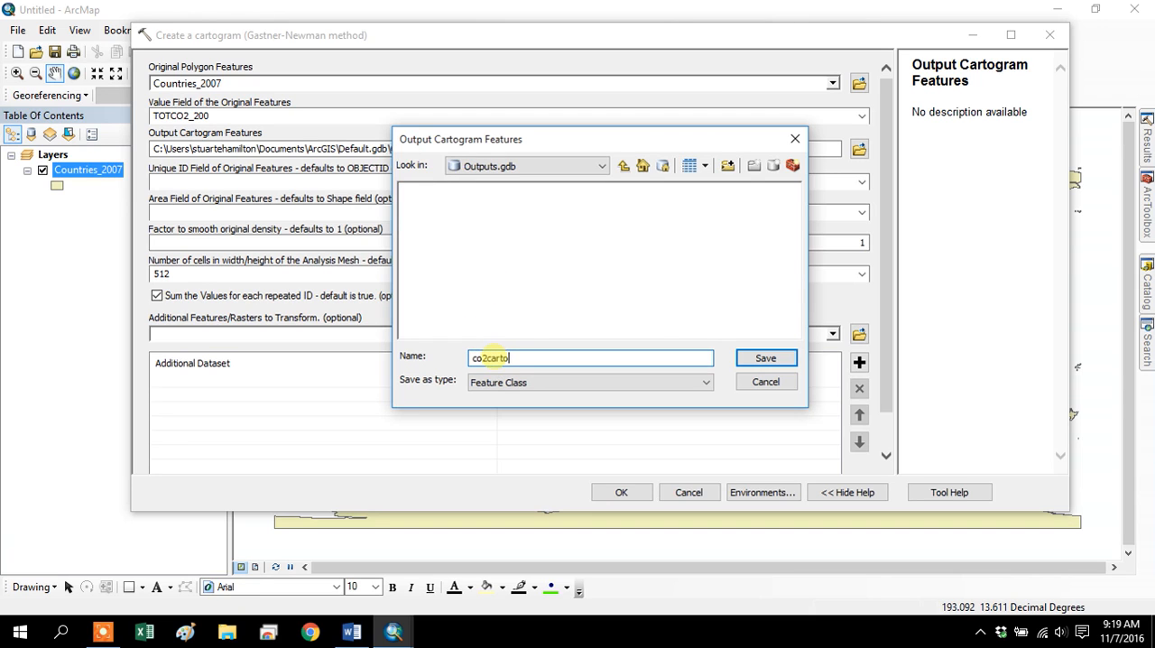
pyautogui.click(765, 358)
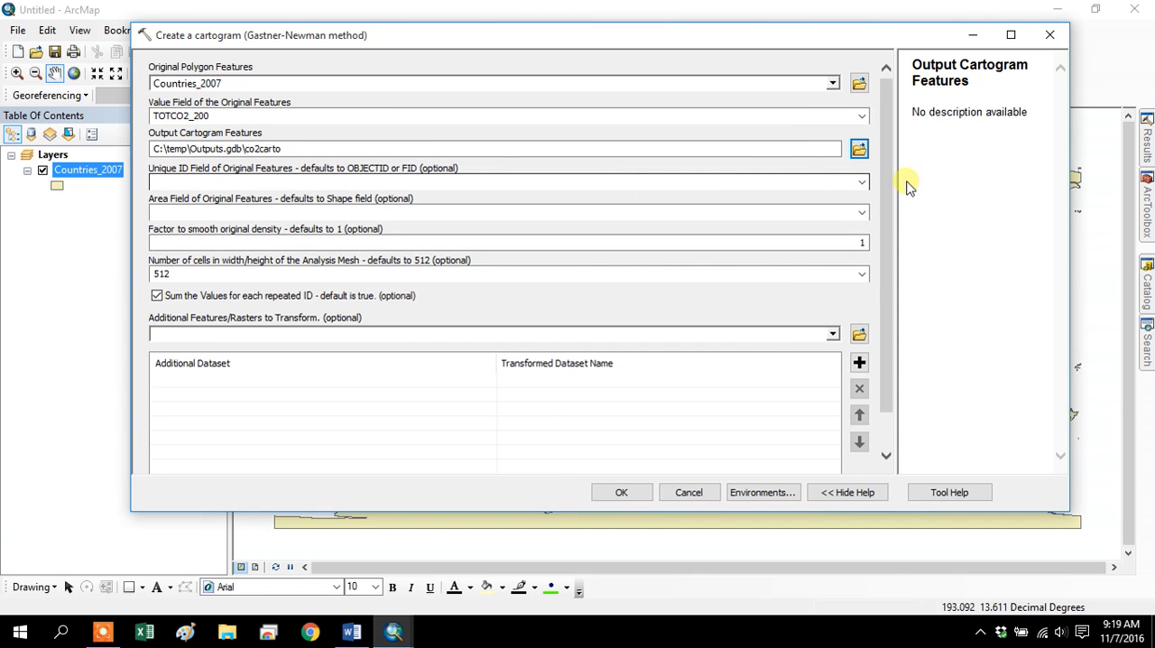
# Set the unique ID field of the original features to ISO_NUM.
pyautogui.click(860, 183)
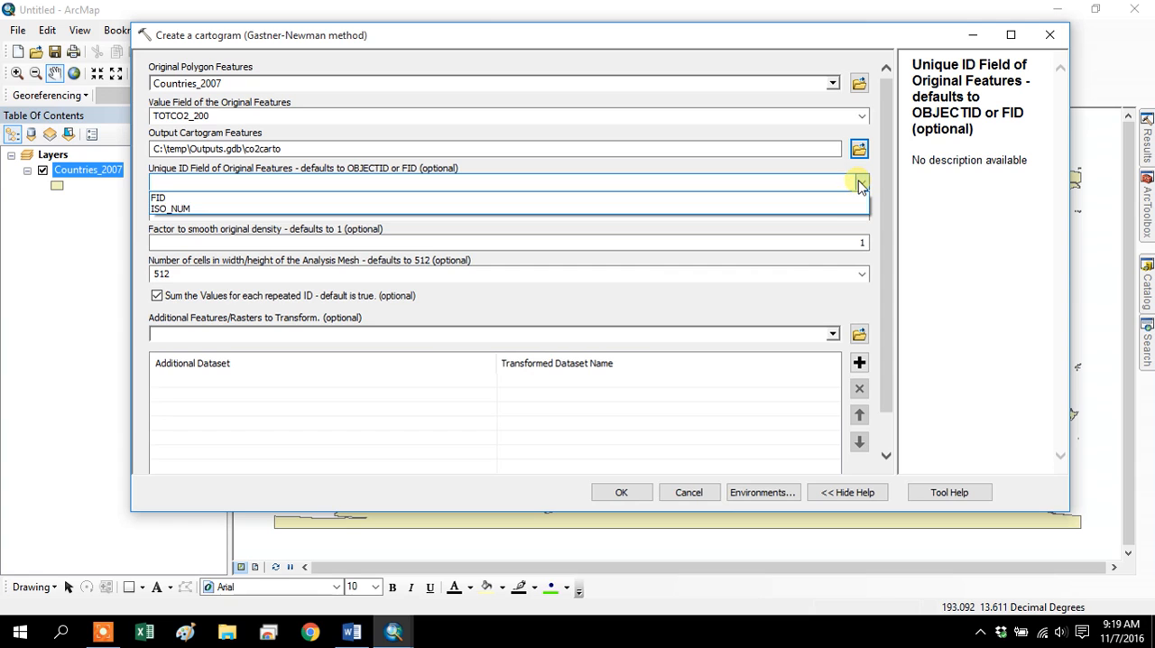
pyautogui.click(860, 184)
pyautogui.click(859, 184)
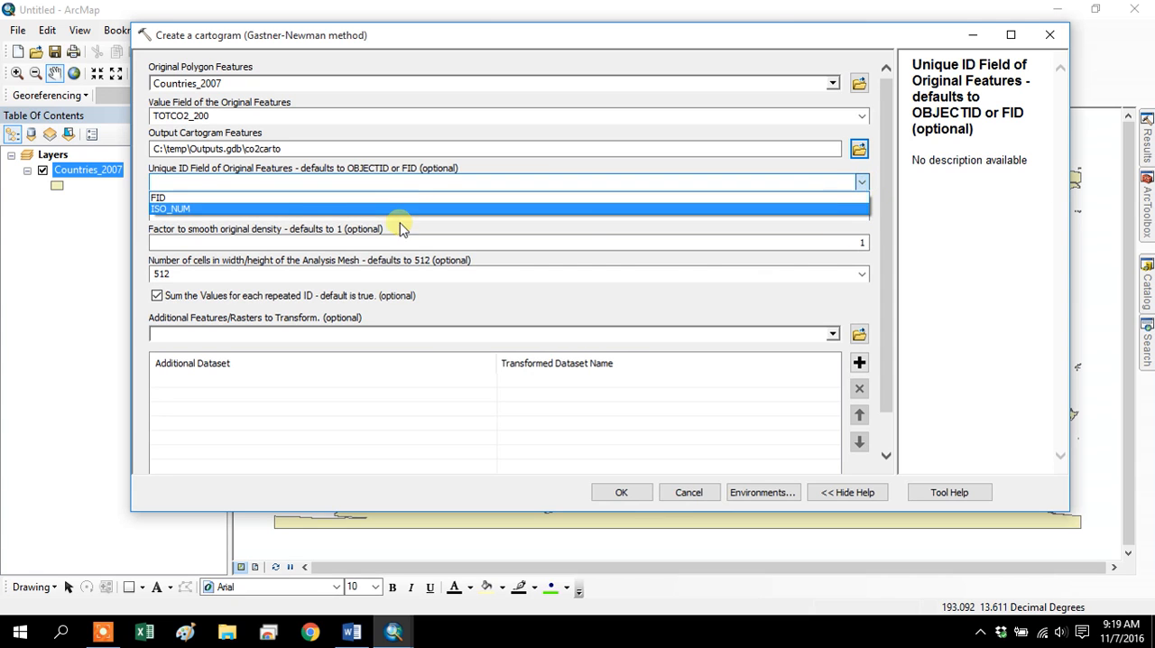
pyautogui.click(173, 210)
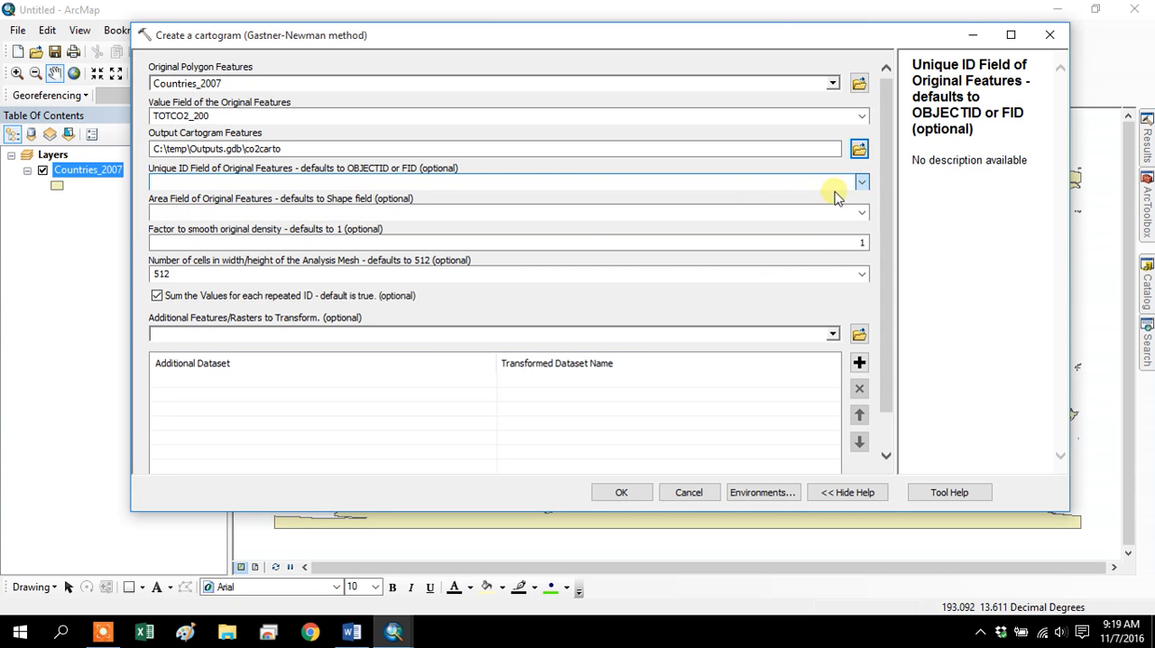
pyautogui.click(862, 183)
pyautogui.click(171, 210)
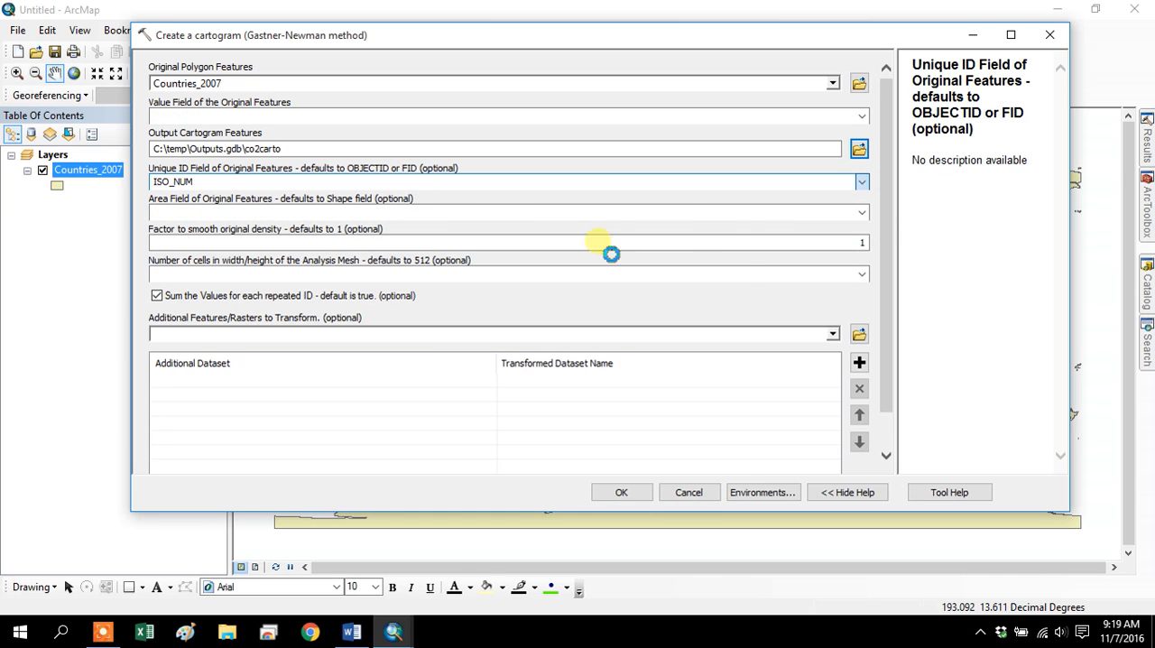
# Set the area field of the original features to SQKM.
pyautogui.click(860, 214)
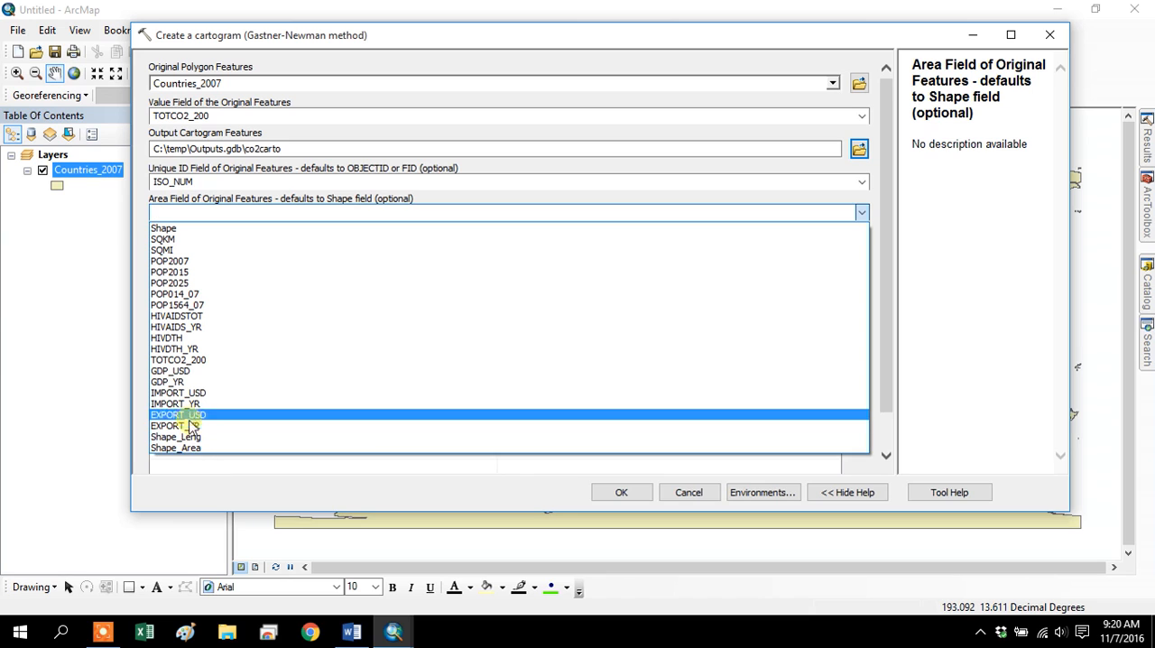
pyautogui.click(183, 241)
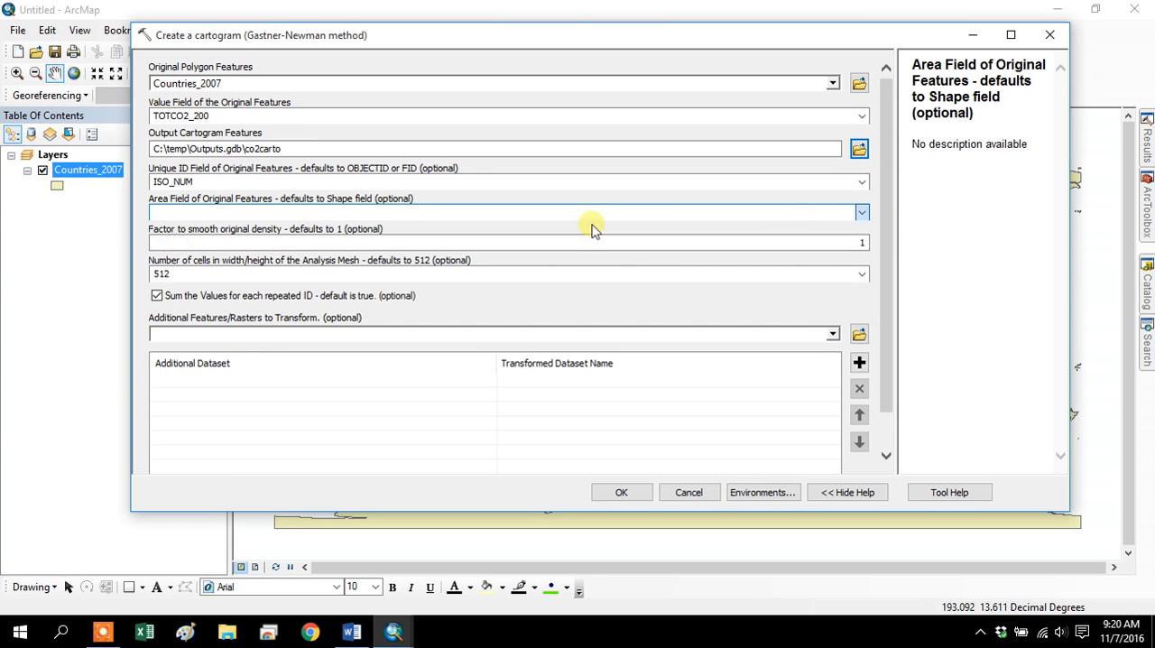
pyautogui.click(804, 277)
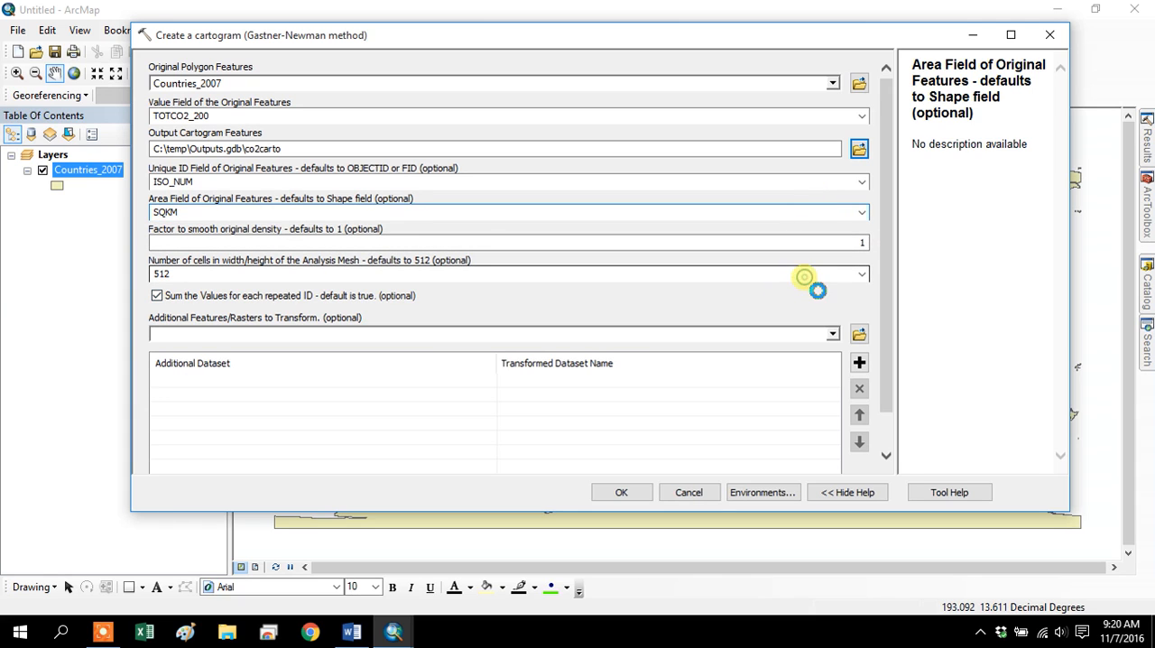
pyautogui.doubleClick(164, 275)
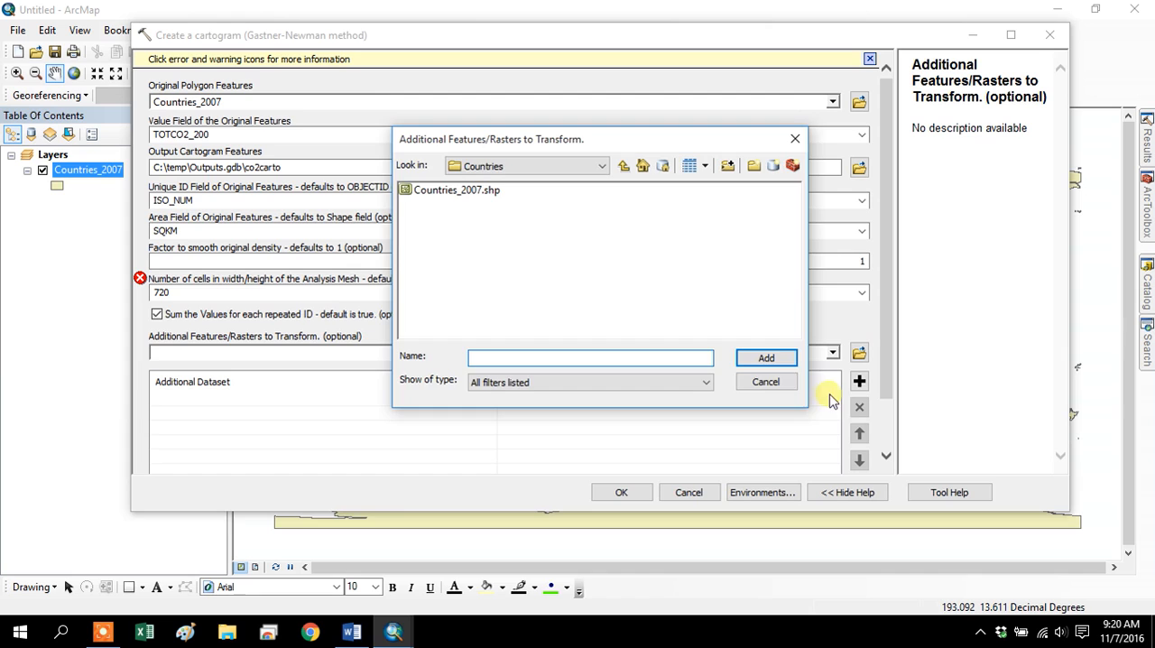
pyautogui.click(767, 382)
pyautogui.click(356, 295)
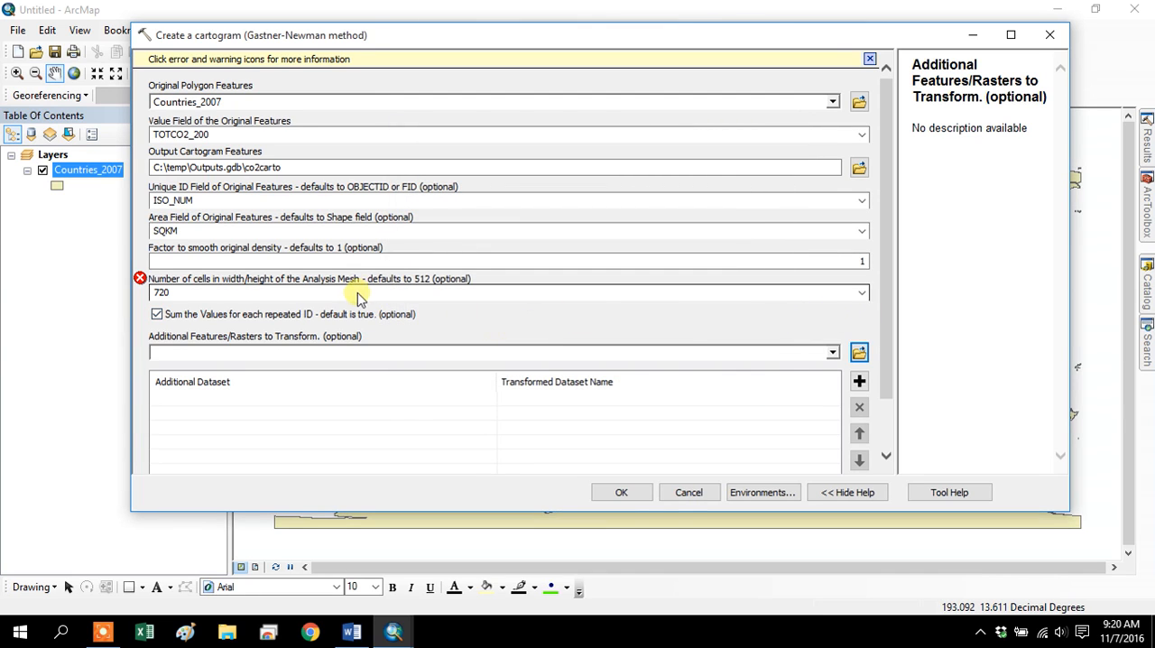
pyautogui.write('5112')
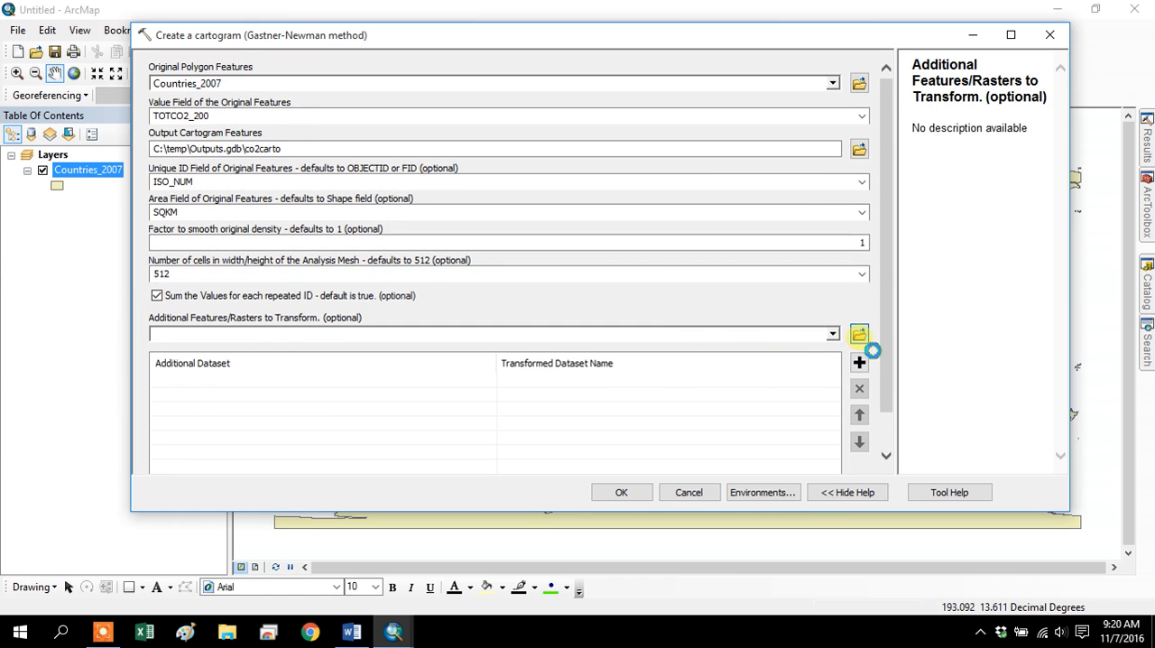
# Add the NasaBM8km raster from CartogramSample.gdb as an additional dataset to transform, naming the transformed dataset nasa.
pyautogui.click(860, 336)
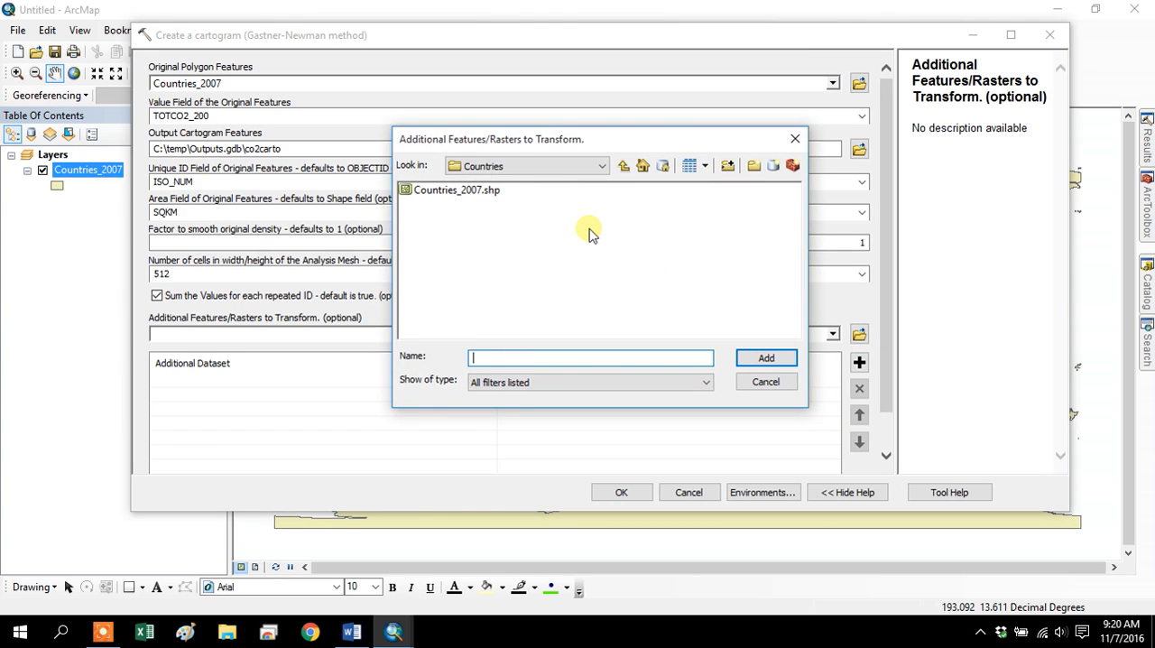
pyautogui.click(624, 168)
pyautogui.doubleClick(422, 192)
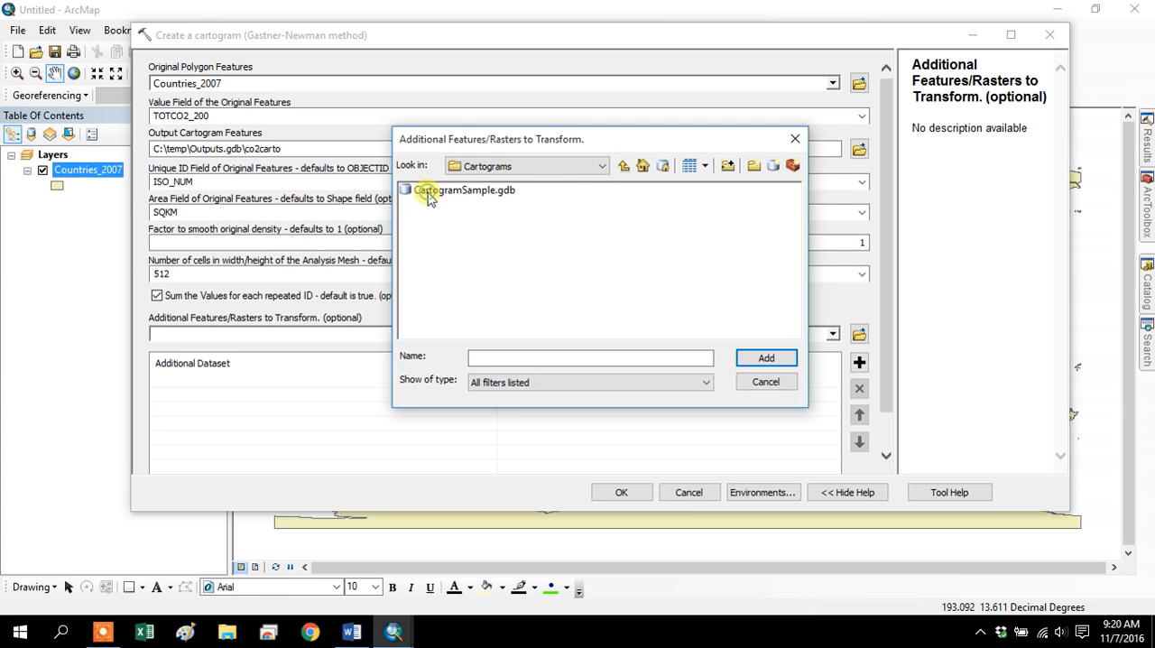
pyautogui.doubleClick(437, 192)
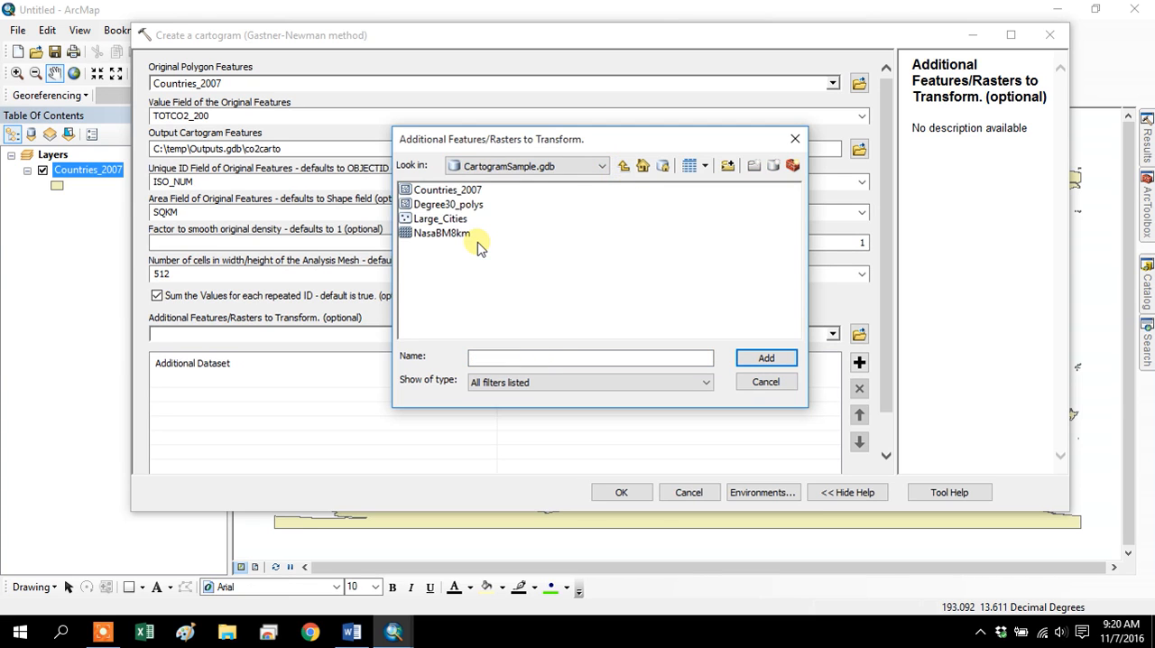
pyautogui.click(455, 234)
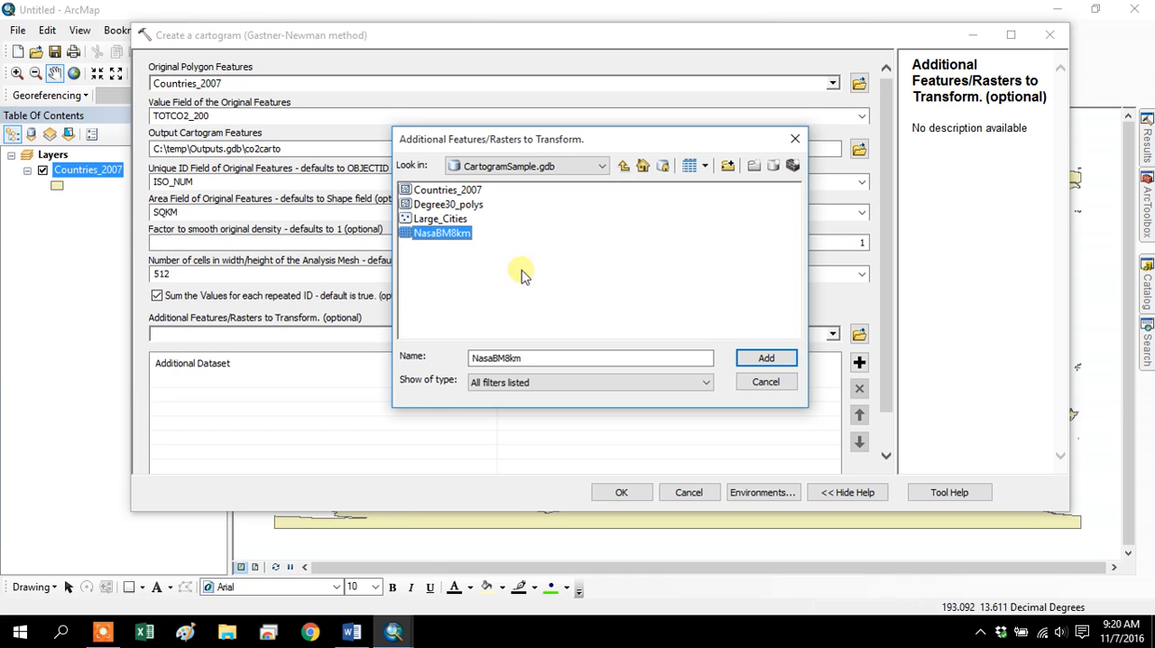
pyautogui.click(767, 360)
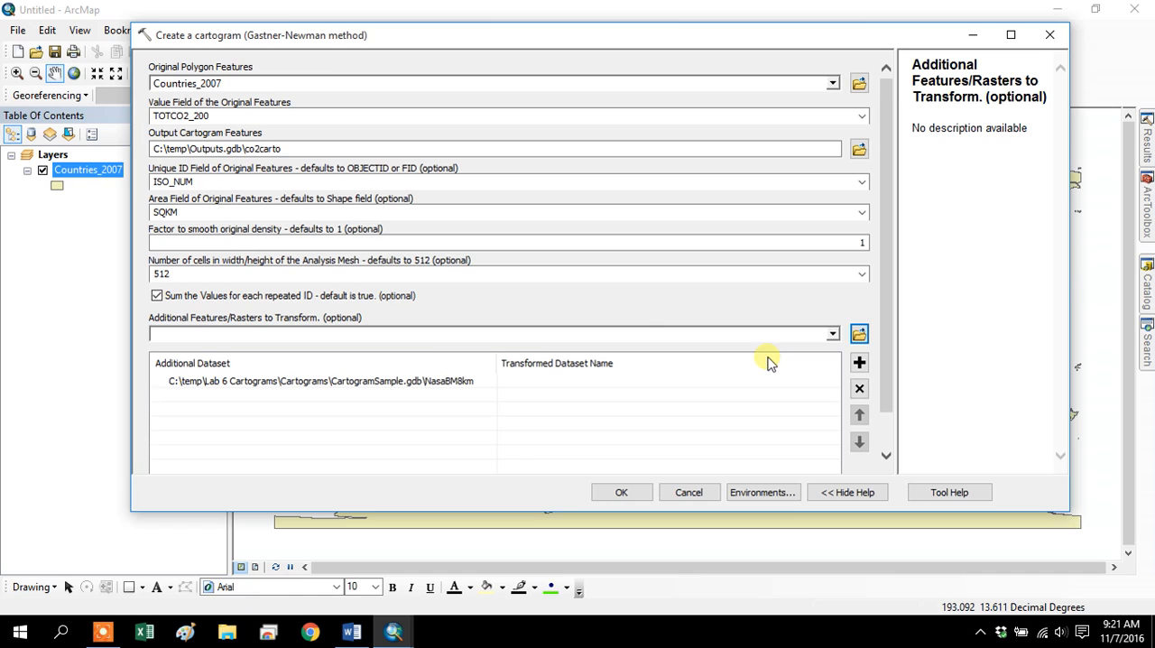
pyautogui.click(568, 380)
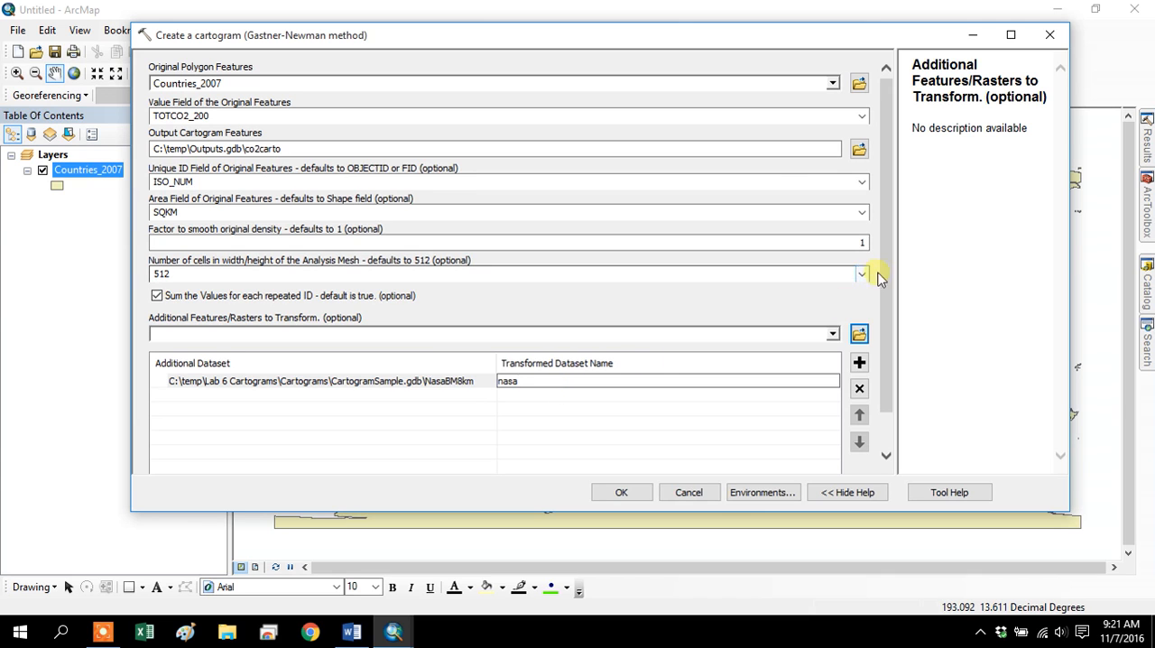
# Enable copying the original polygon features table to the output cartogram features table.
pyautogui.click(771, 275)
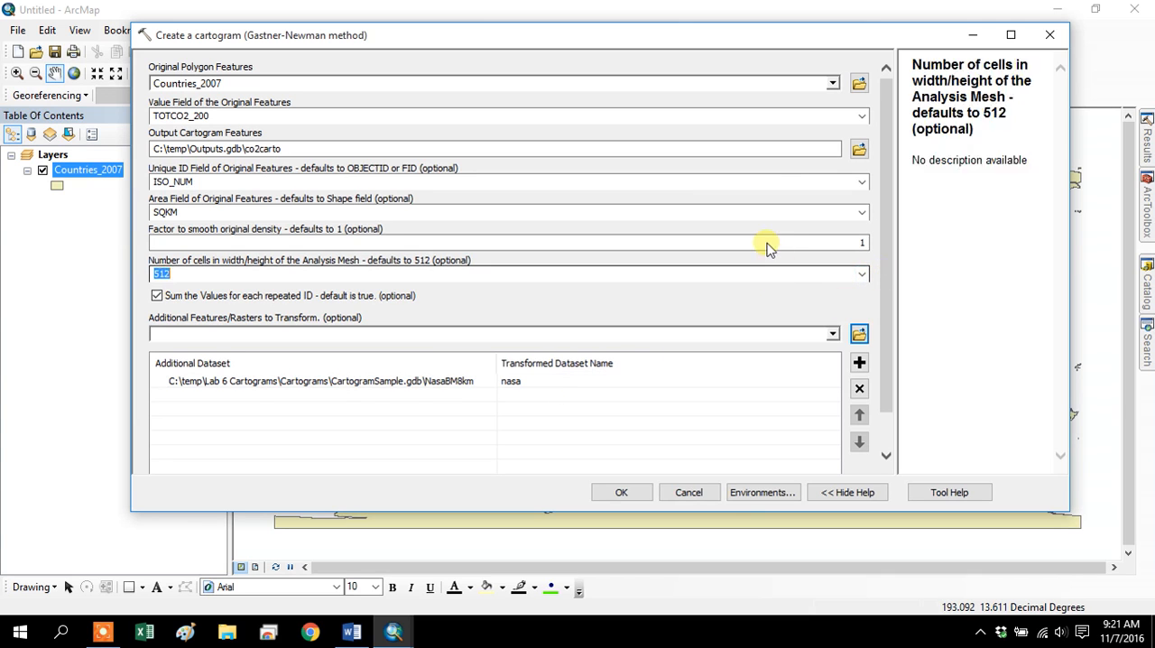
pyautogui.click(766, 244)
pyautogui.moveTo(886, 245); pyautogui.dragTo(910, 328)
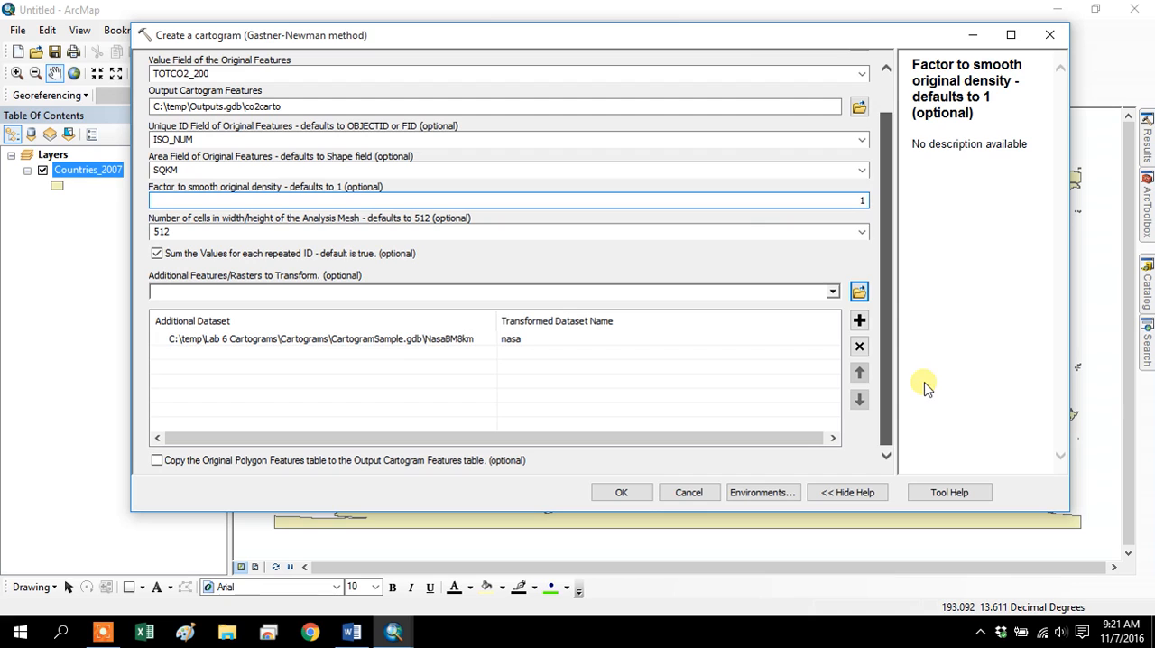
pyautogui.click(474, 461)
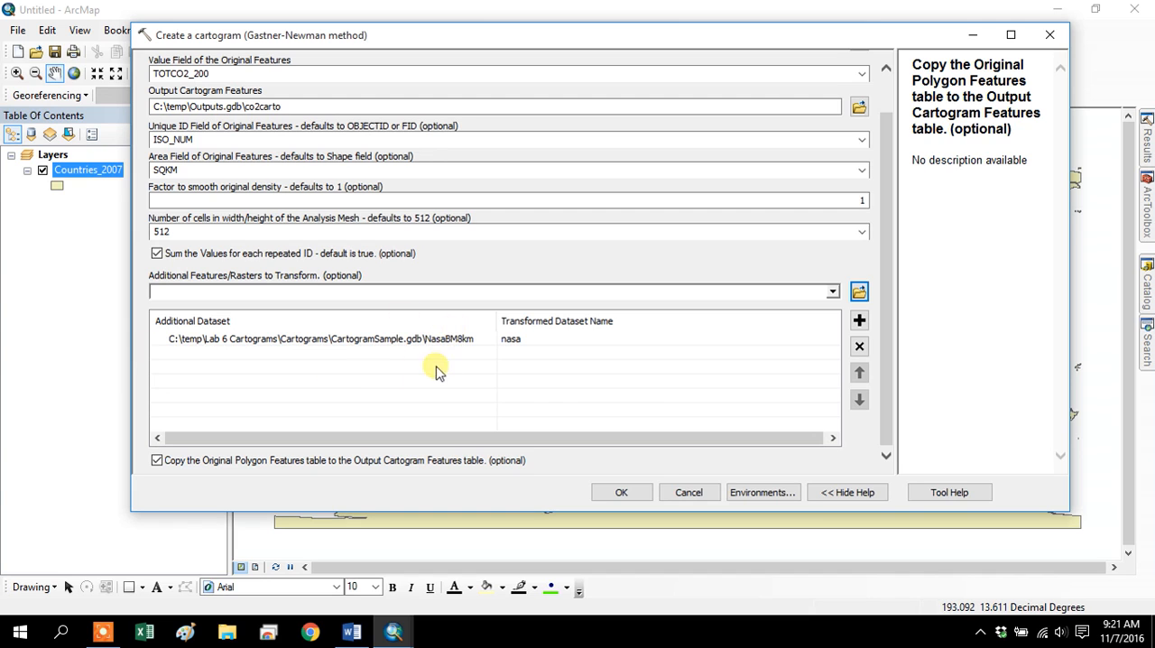
pyautogui.moveTo(885, 340); pyautogui.dragTo(883, 237)
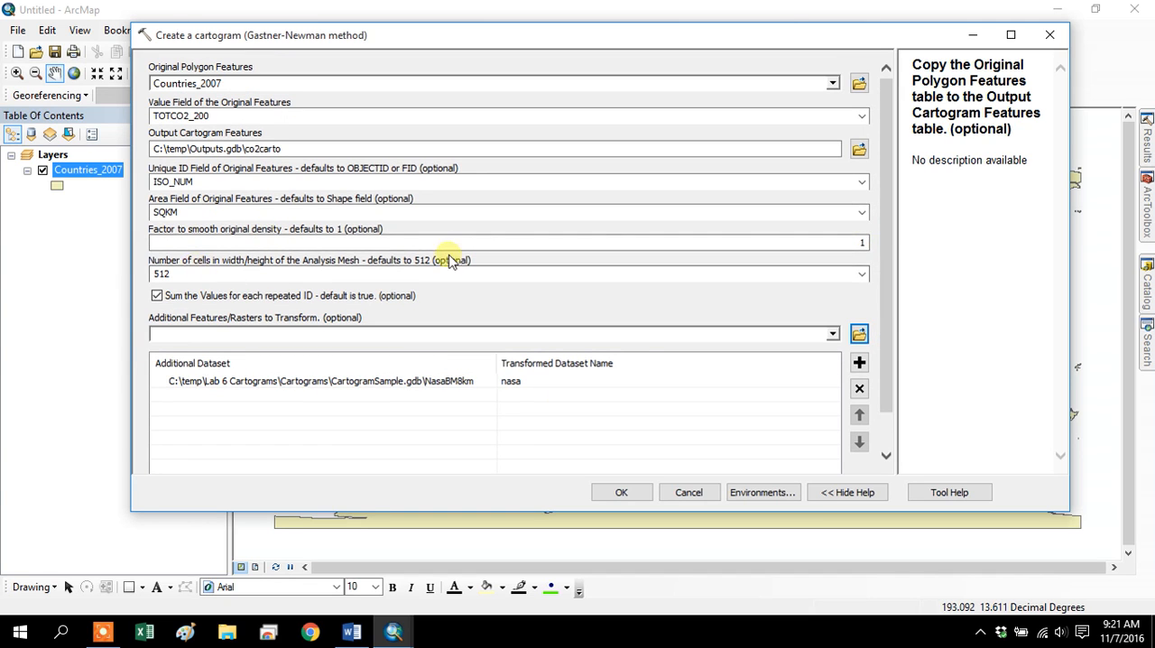
# View the cartogram tool's help page in the browser and close it to return to the tool's settings.
pyautogui.click(948, 497)
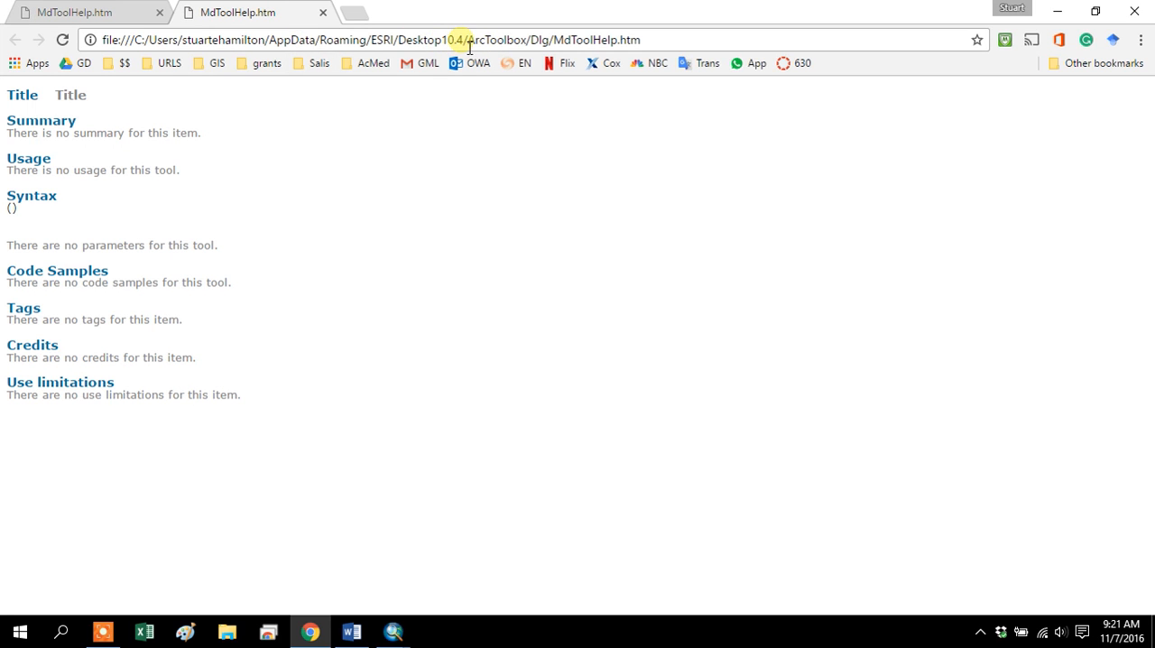
pyautogui.click(323, 14)
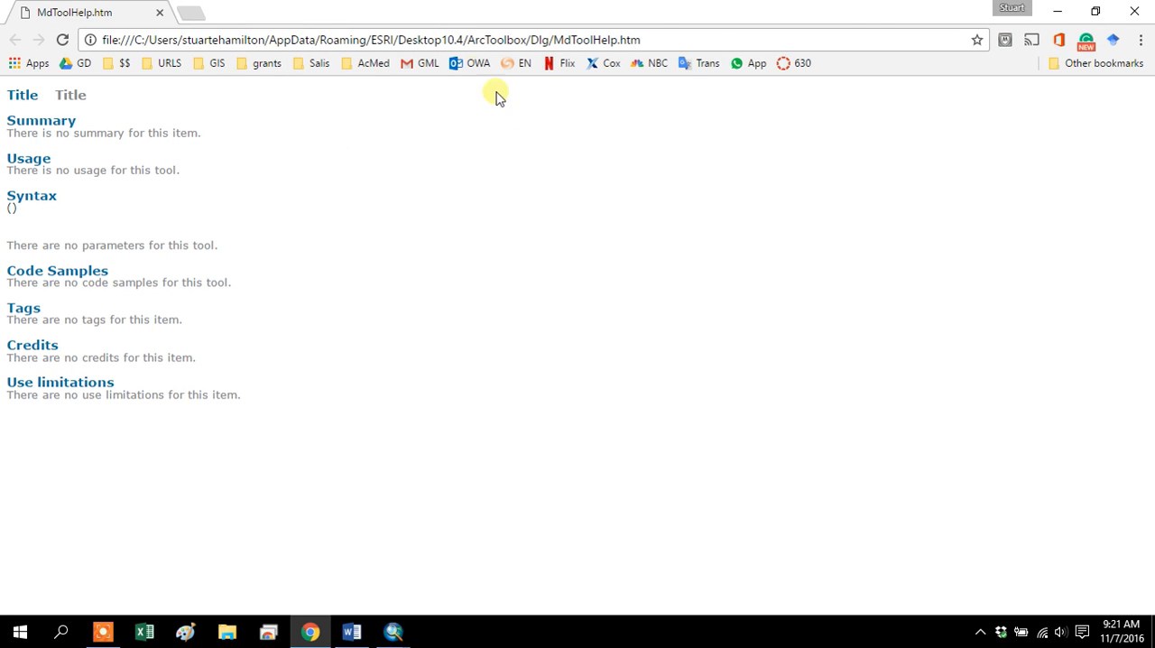
pyautogui.click(1011, 7)
pyautogui.click(917, 8)
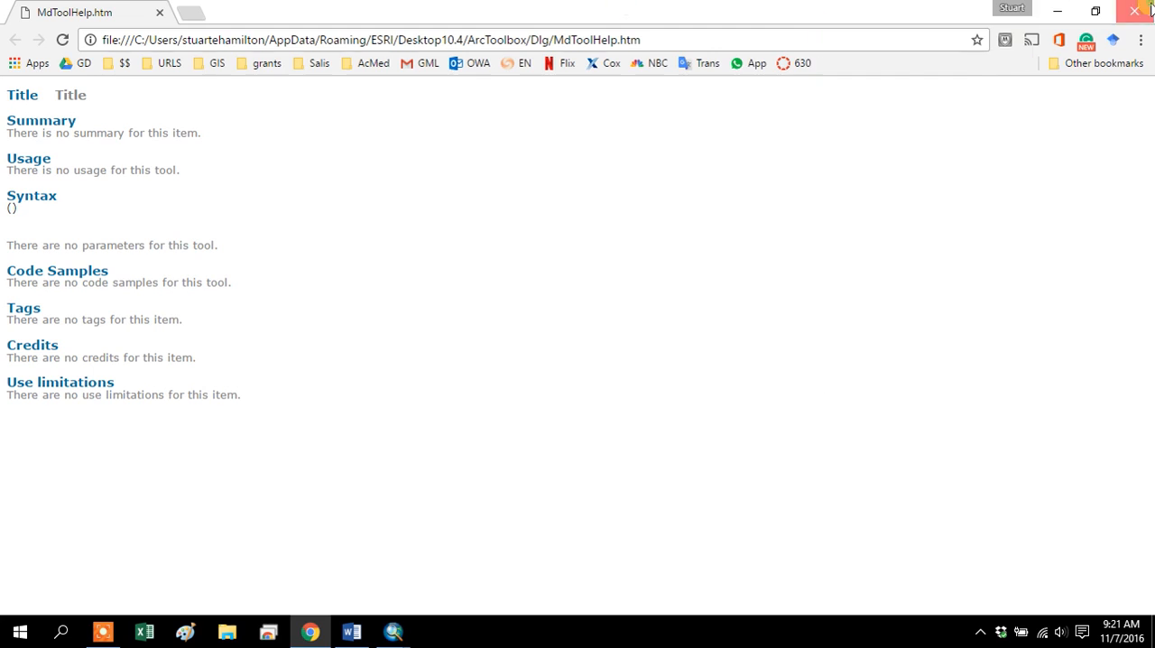
pyautogui.click(1137, 11)
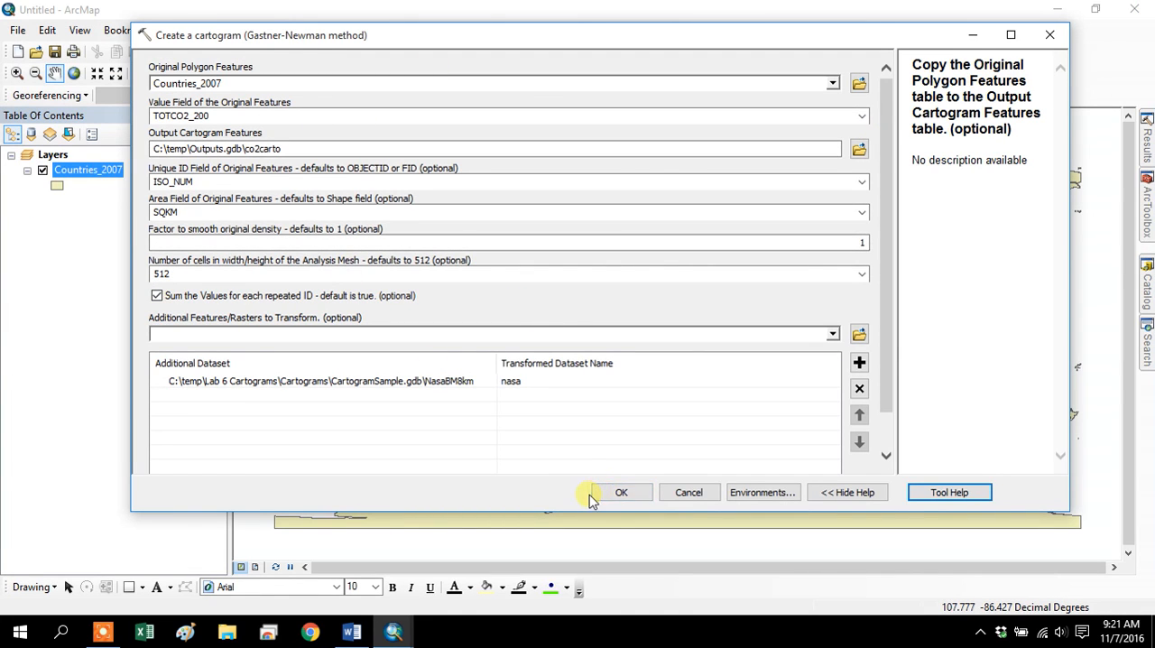
# Run the Gastner-Newman cartogram tool and expand its entry in the current session's results.
pyautogui.click(621, 493)
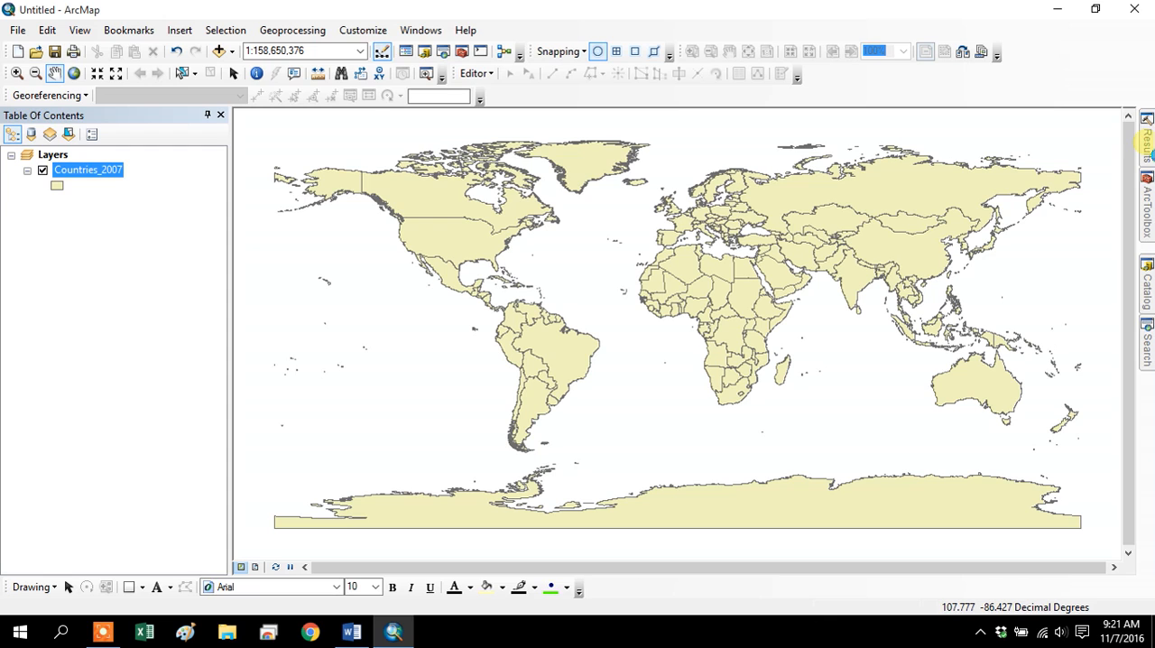
pyautogui.moveTo(1147, 136)
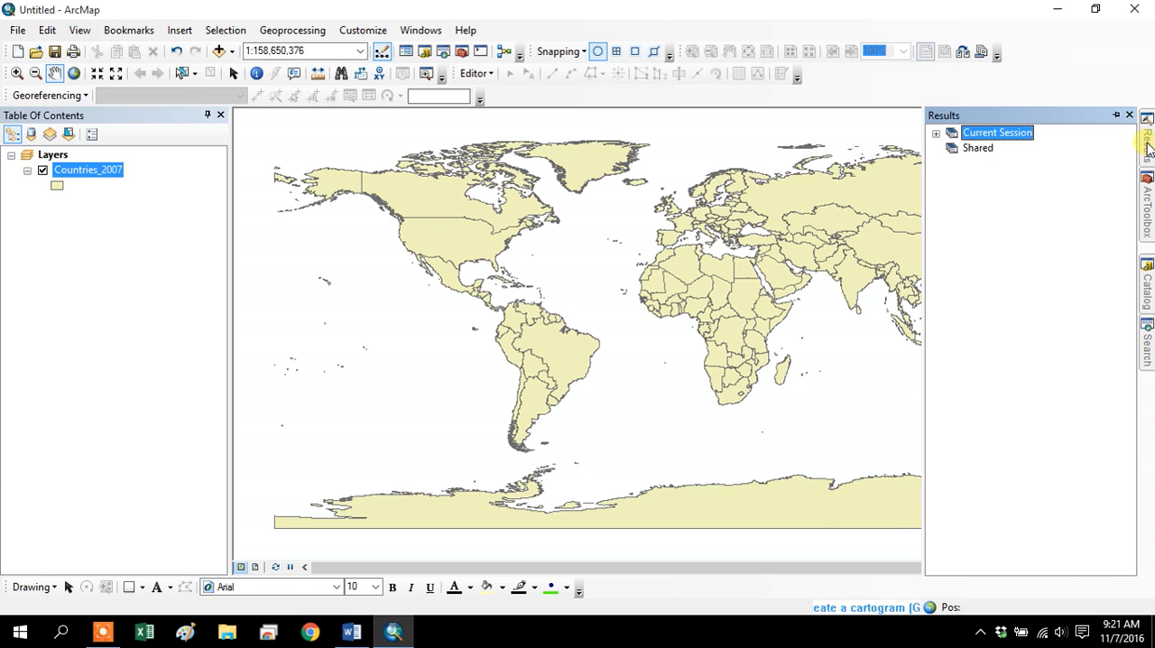
pyautogui.click(936, 134)
pyautogui.click(952, 148)
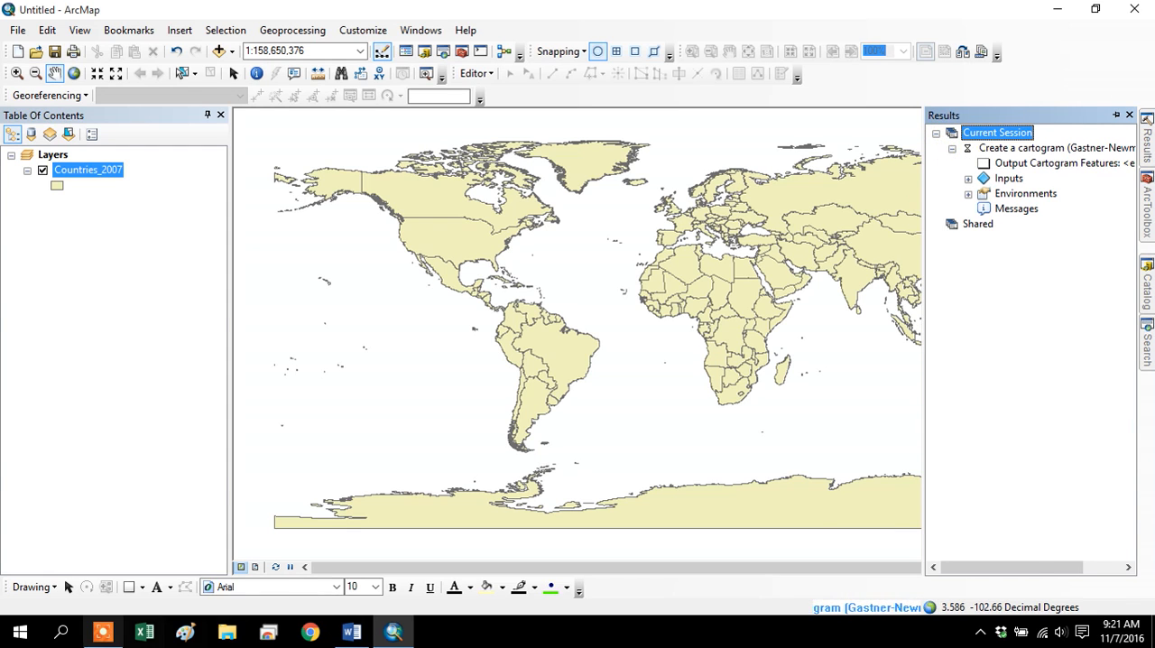
pyautogui.click(101, 634)
pyautogui.click(686, 561)
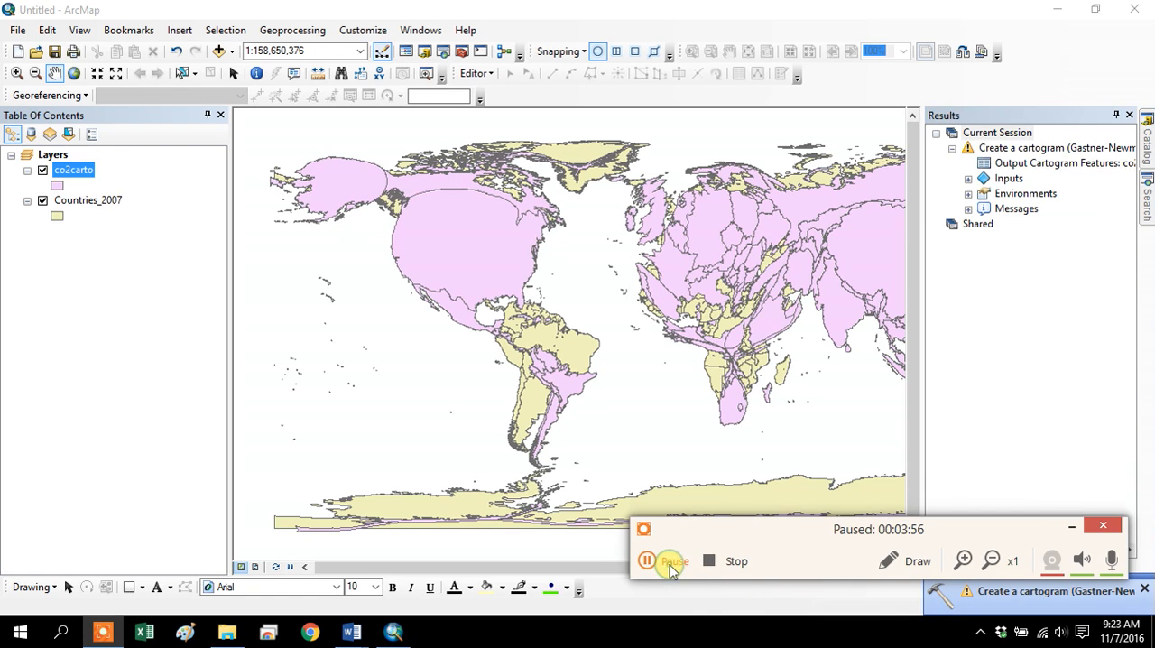
pyautogui.click(671, 563)
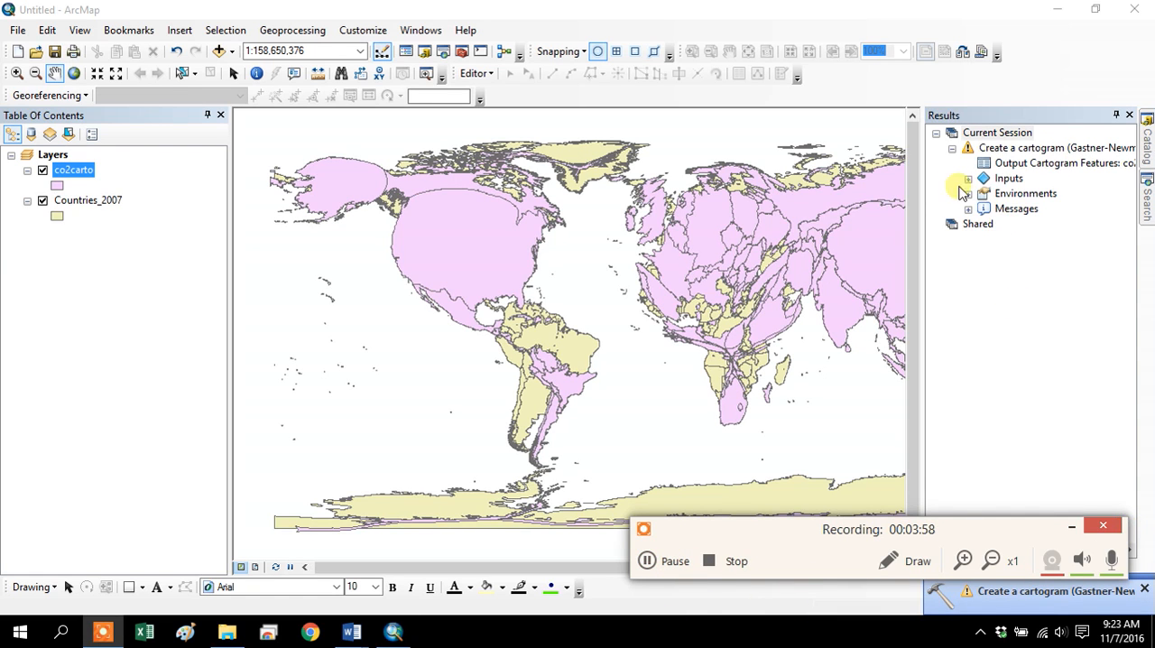
# Expand the messages of the cartogram run in the results to review them.
pyautogui.click(967, 209)
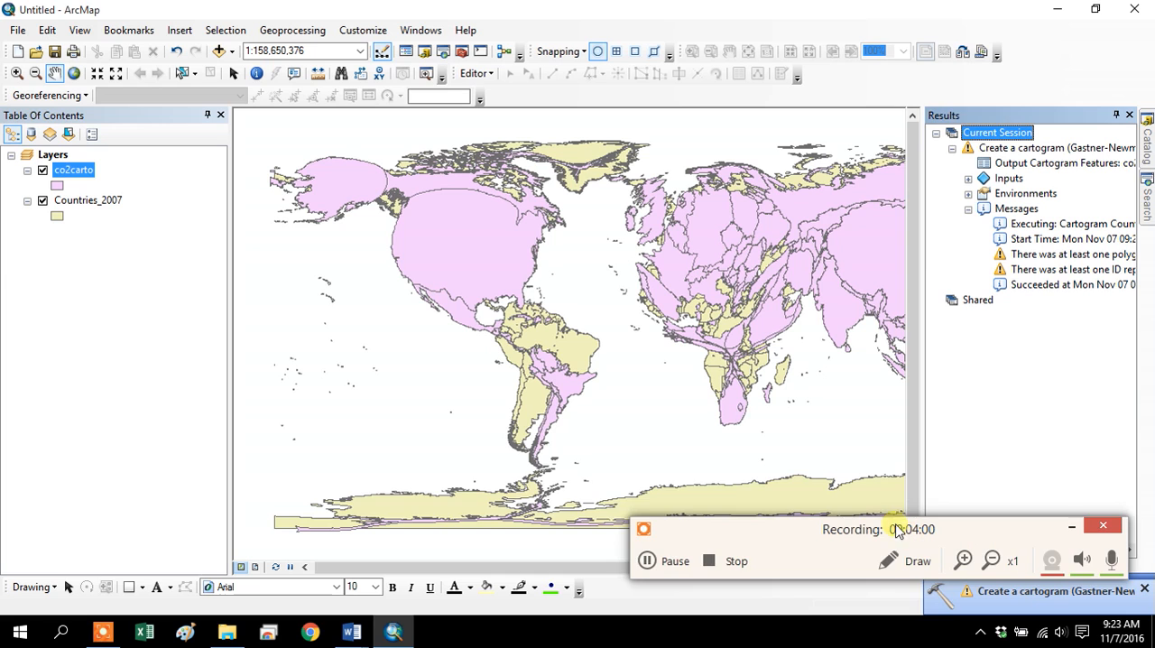
pyautogui.moveTo(907, 532); pyautogui.dragTo(663, 439)
pyautogui.moveTo(960, 550)
pyautogui.mouseDown()
pyautogui.moveTo(1078, 556)
pyautogui.moveTo(966, 554)
pyautogui.mouseUp()
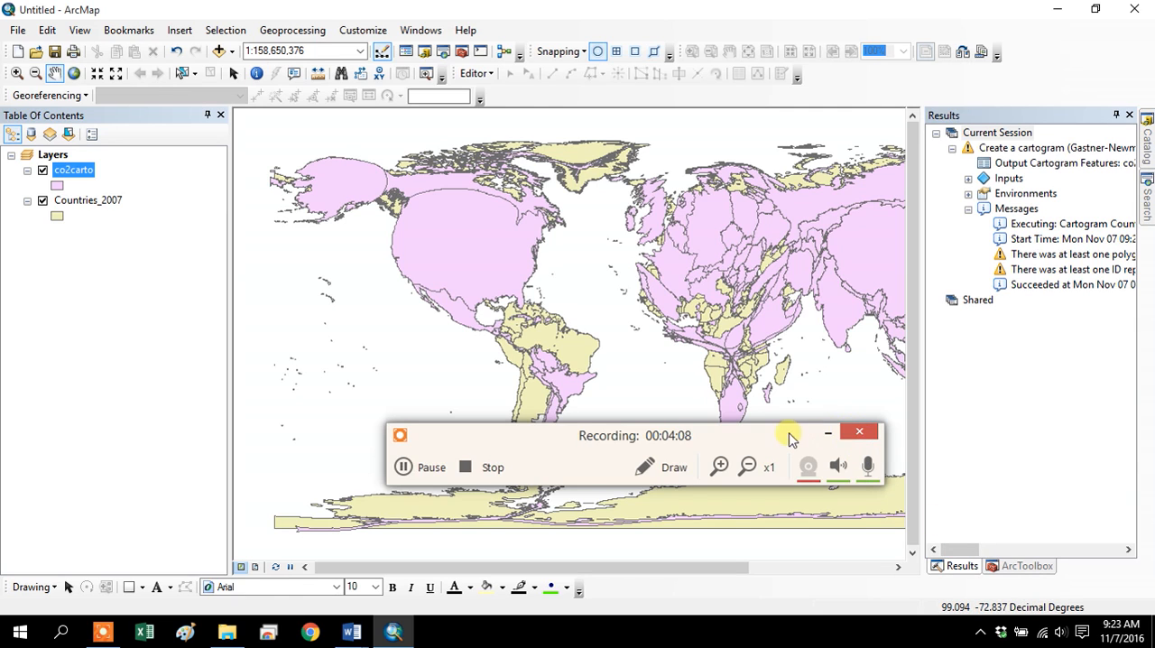
pyautogui.click(823, 439)
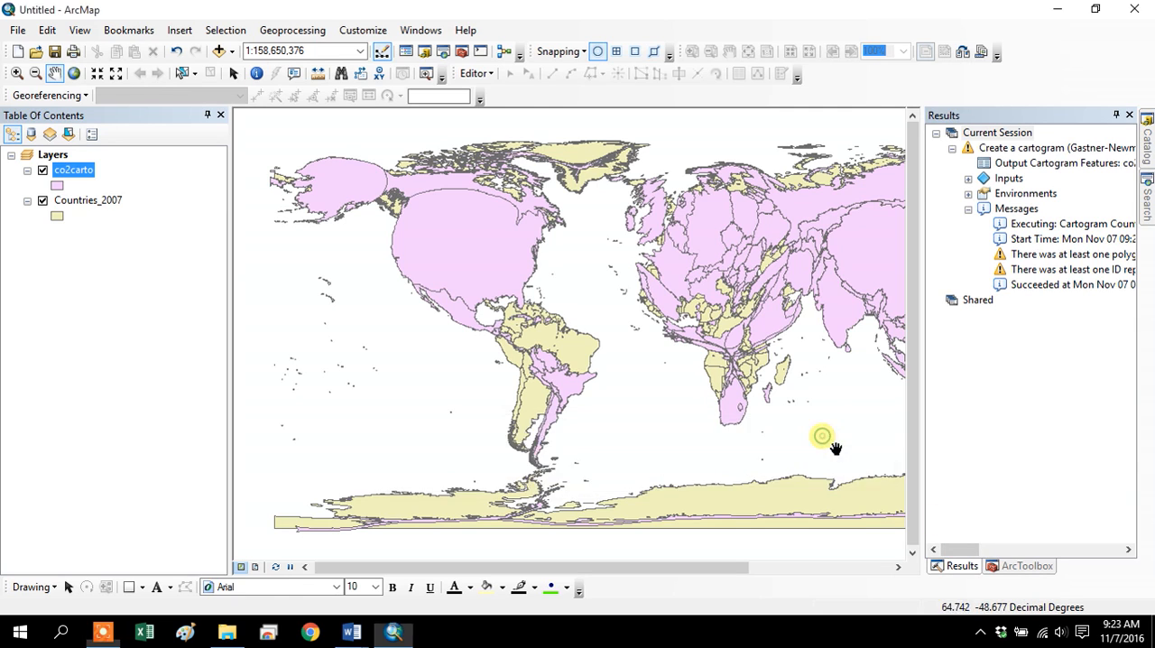
# Zoom the map to the full extent of the co2carto layer and hide the Countries_2007 layer.
pyautogui.rightClick(61, 179)
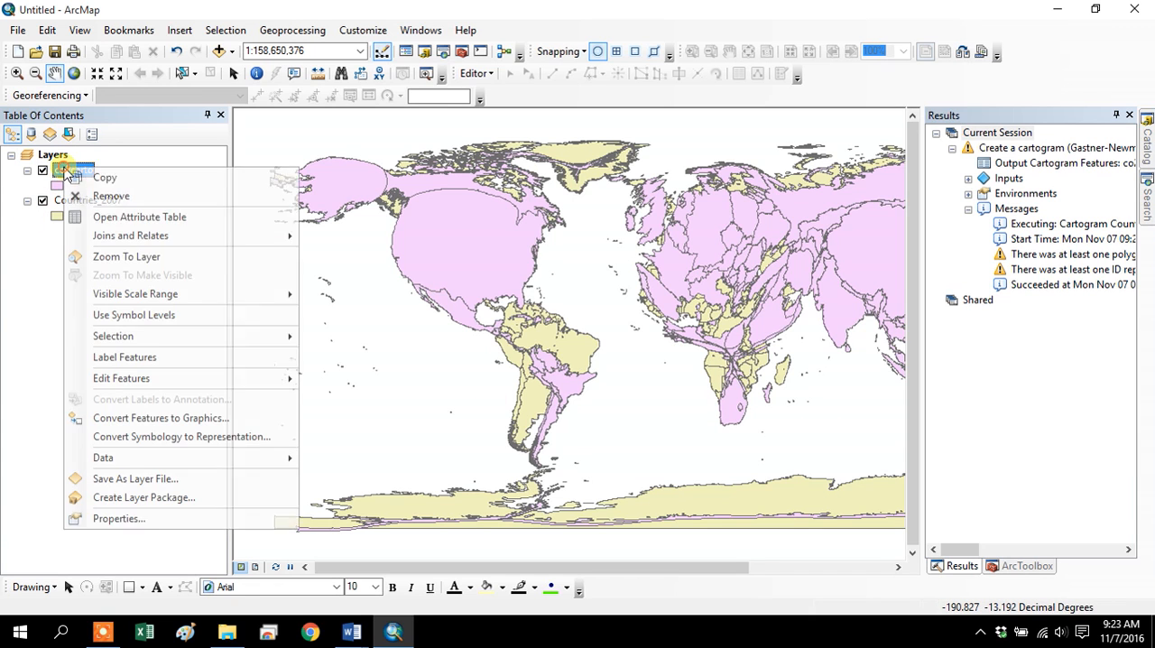
pyautogui.click(112, 258)
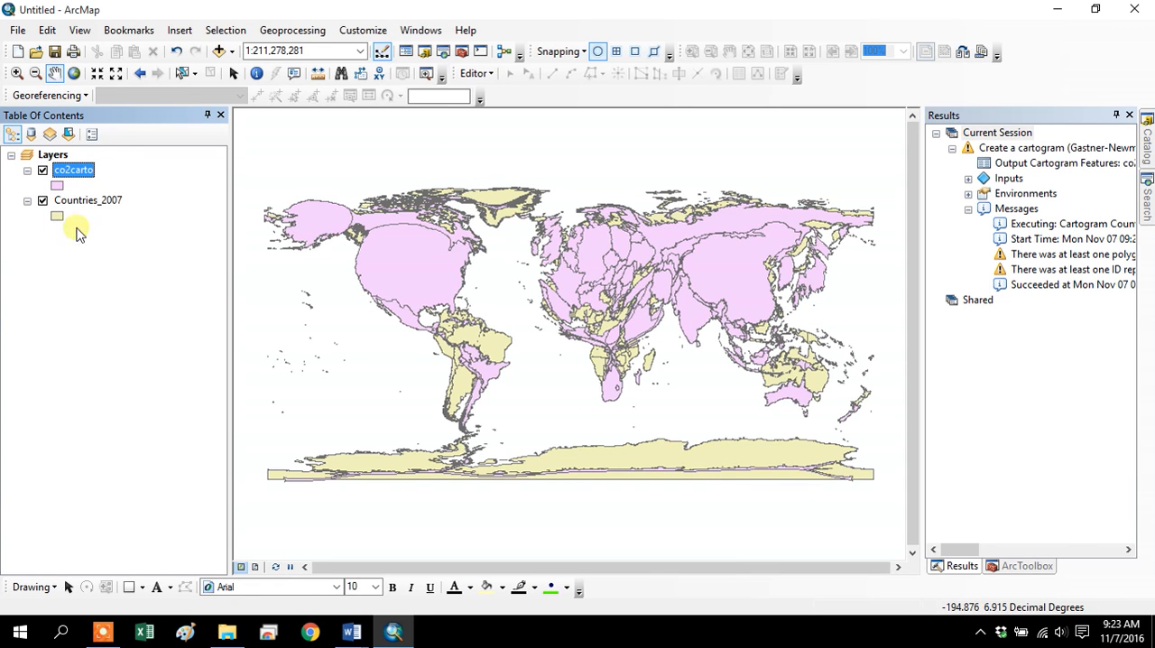
pyautogui.click(43, 200)
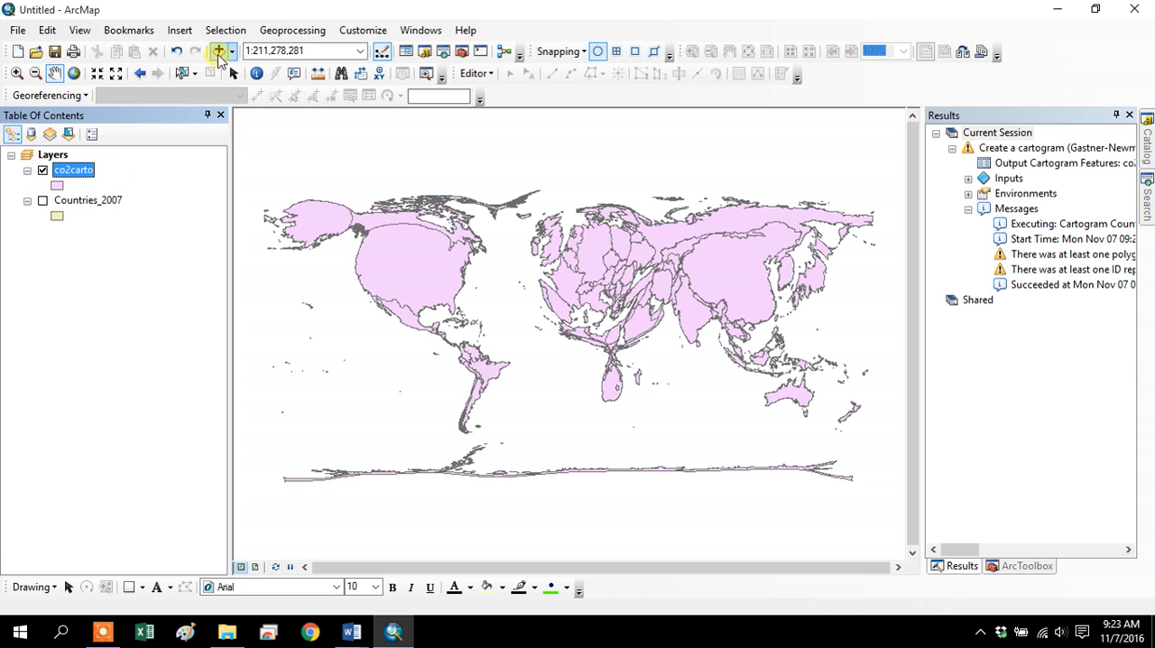
# Add the transformed nasa raster from Outputs.gdb in C:\temp to the map.
pyautogui.click(219, 50)
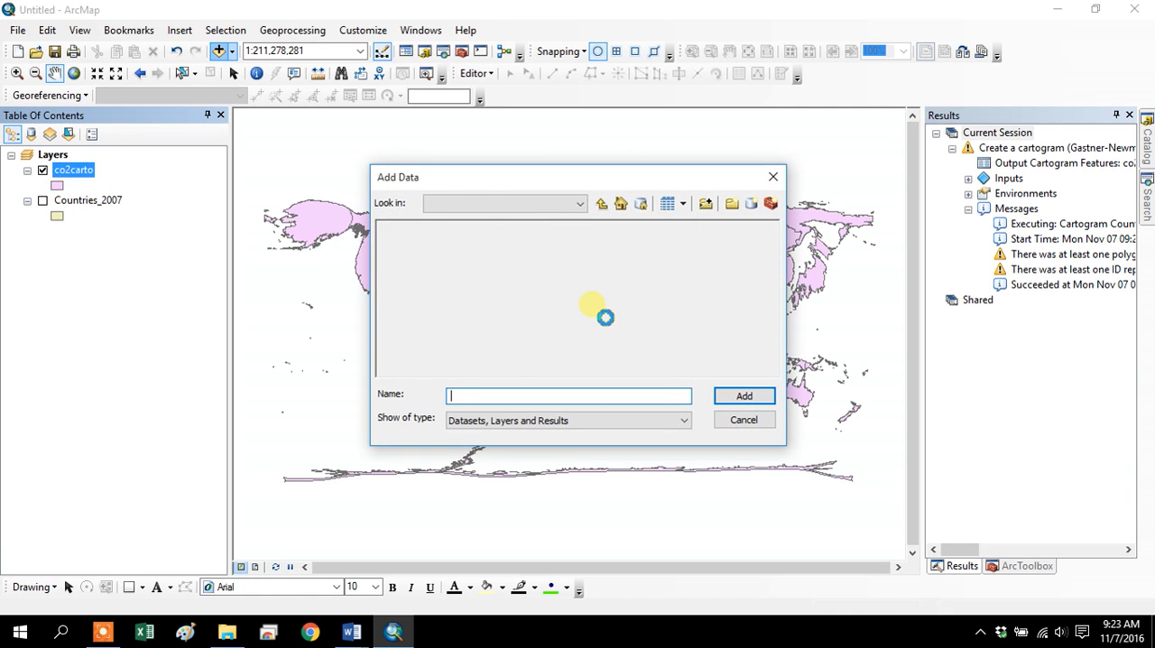
pyautogui.click(602, 204)
pyautogui.click(604, 205)
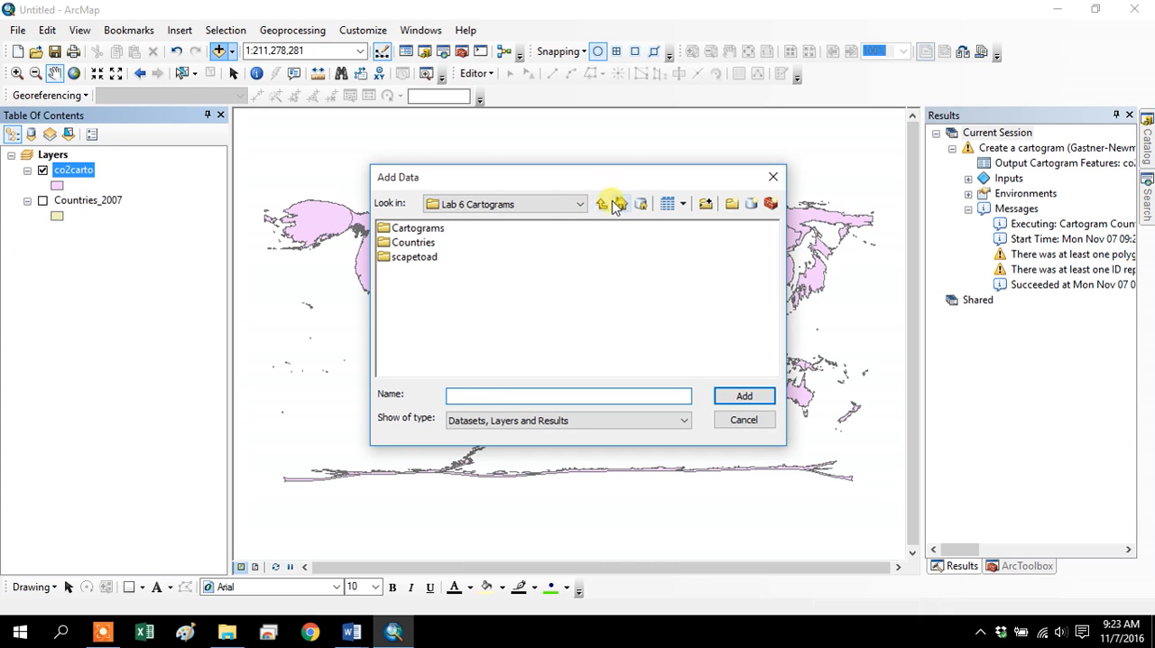
pyautogui.click(604, 205)
pyautogui.doubleClick(395, 229)
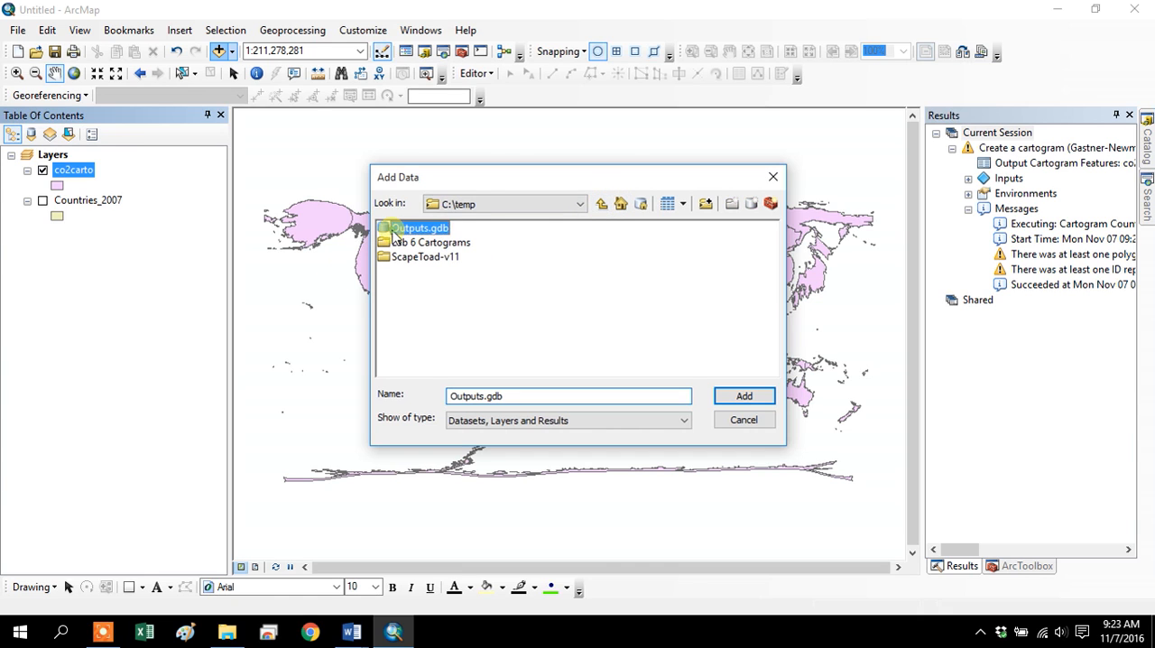
pyautogui.doubleClick(404, 245)
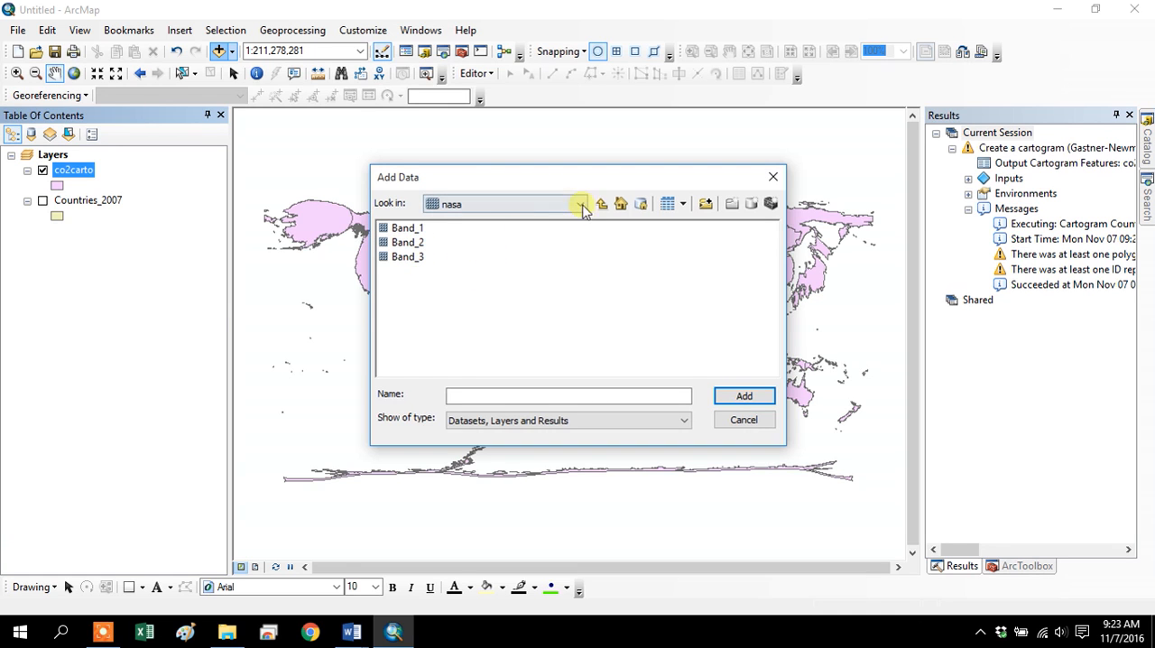
pyautogui.click(603, 205)
pyautogui.click(402, 242)
pyautogui.click(740, 397)
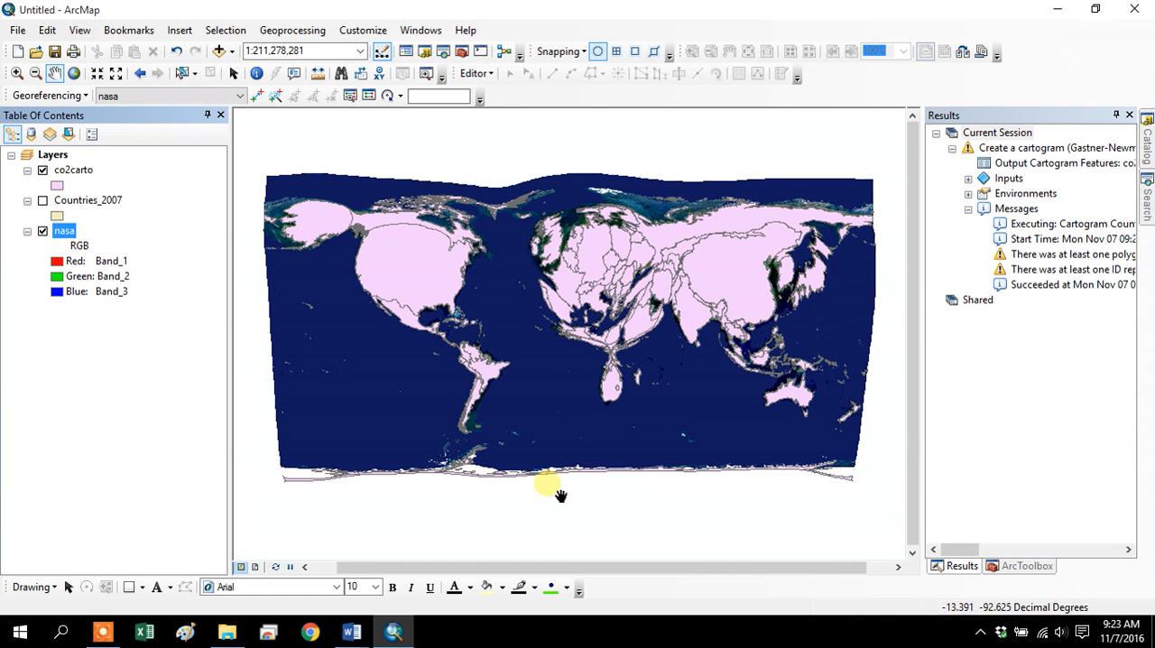
# Symbolize the co2carto layer with the Hollow fill and a red outline of width 2.
pyautogui.click(56, 185)
pyautogui.click(420, 283)
pyautogui.click(771, 275)
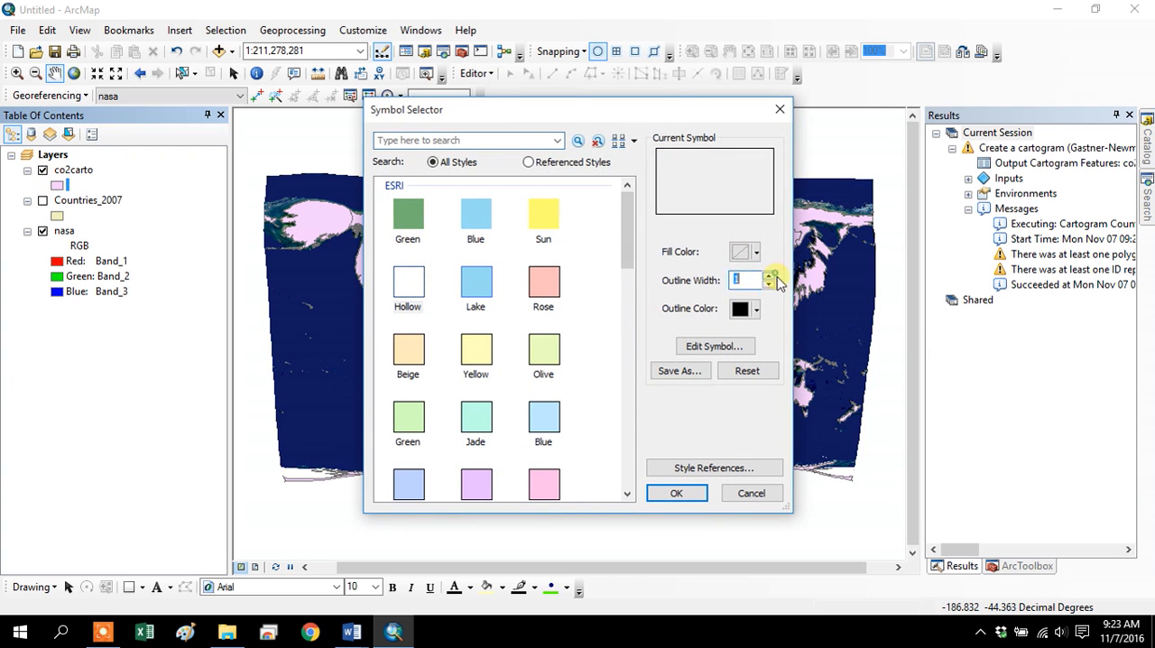
pyautogui.click(770, 275)
pyautogui.click(755, 308)
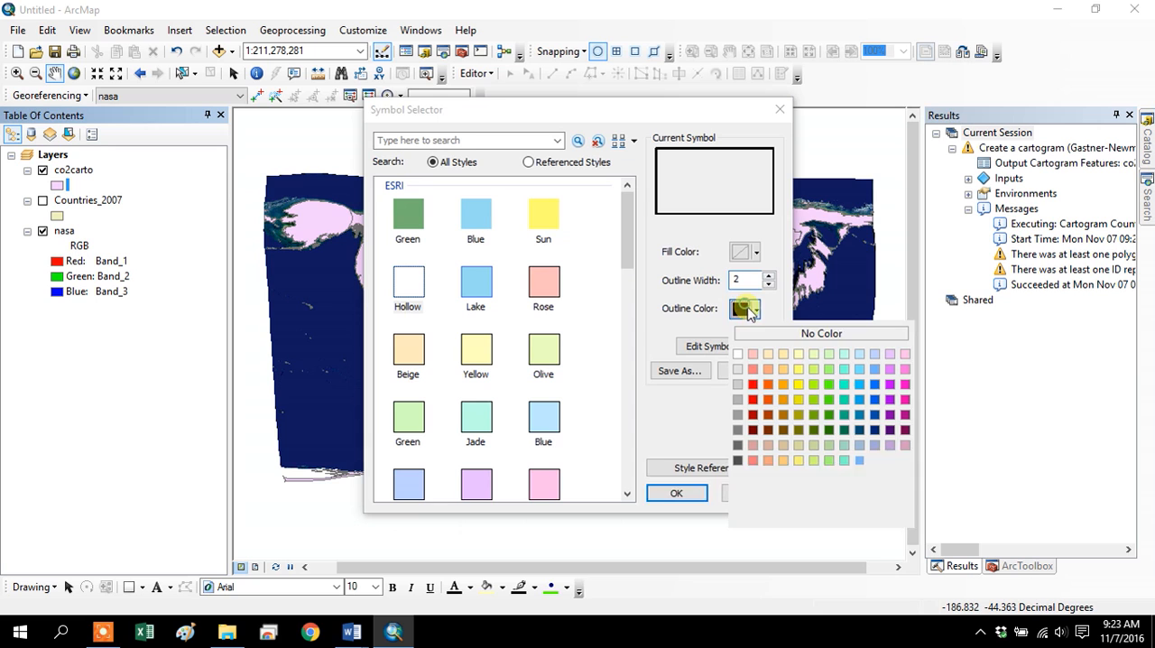
pyautogui.click(756, 388)
pyautogui.click(675, 492)
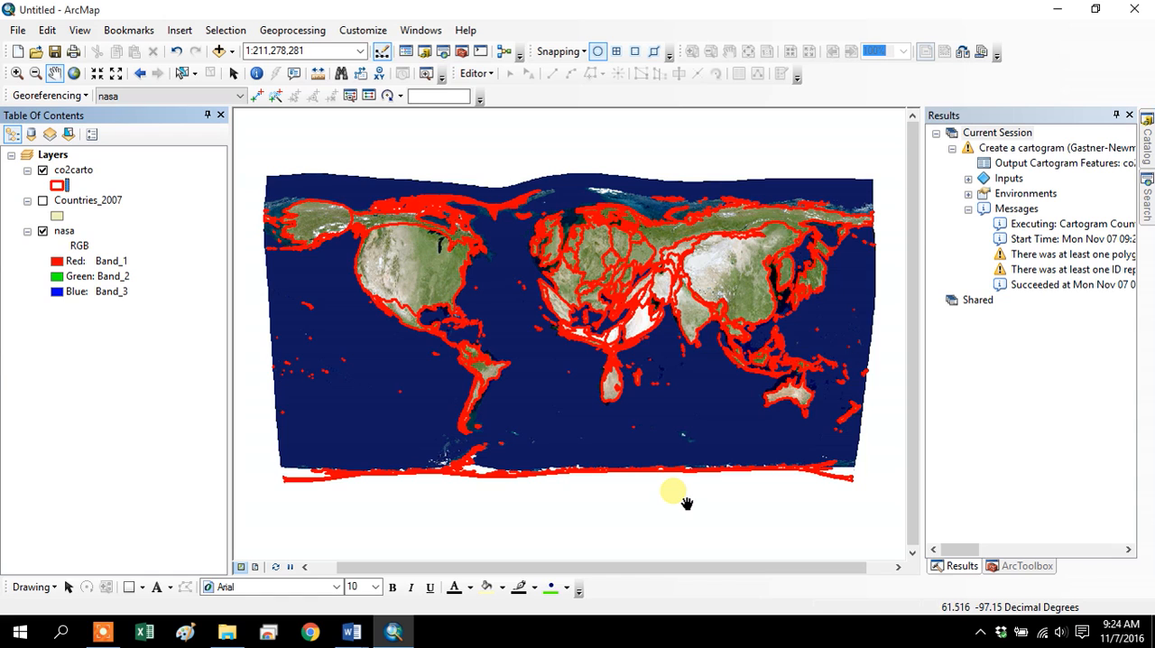
# Symbolize the co2carto layer by quantities with graduated colors, using TOTCO2_200 as the value field.
pyautogui.click(76, 171)
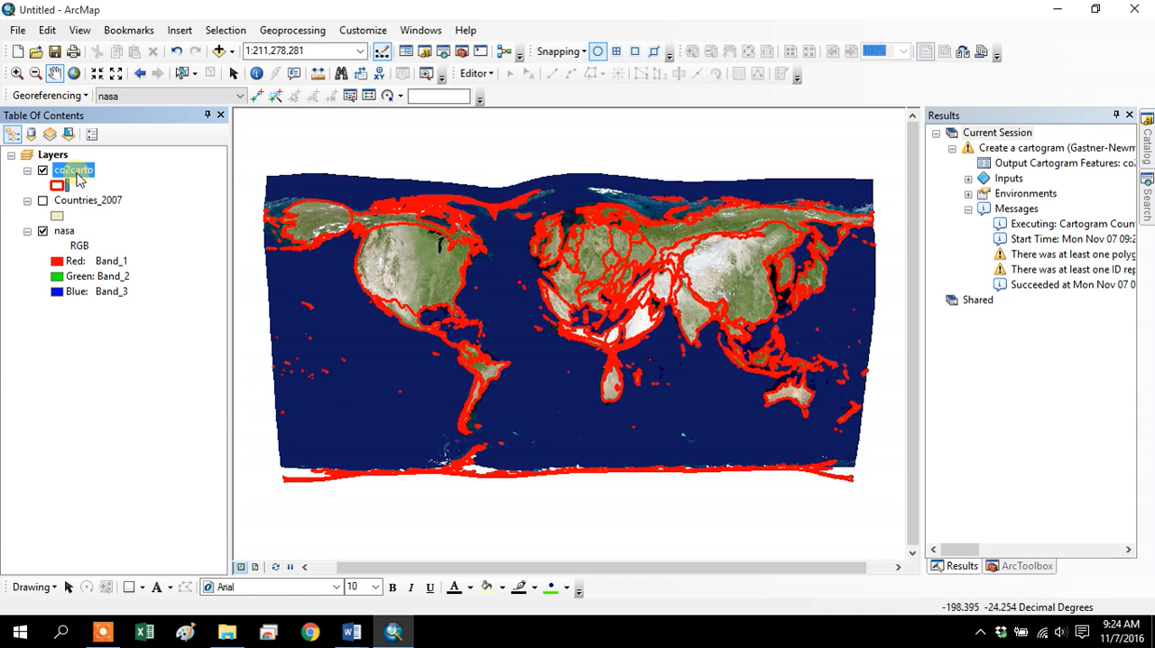
pyautogui.rightClick(79, 177)
pyautogui.click(190, 525)
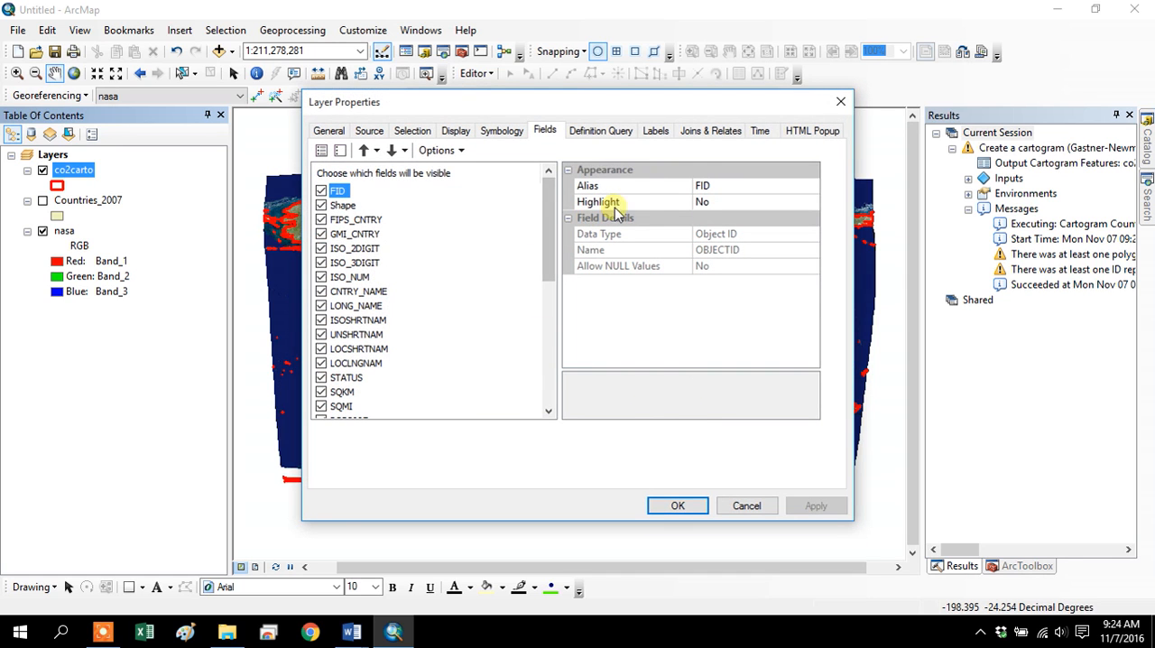
pyautogui.click(501, 131)
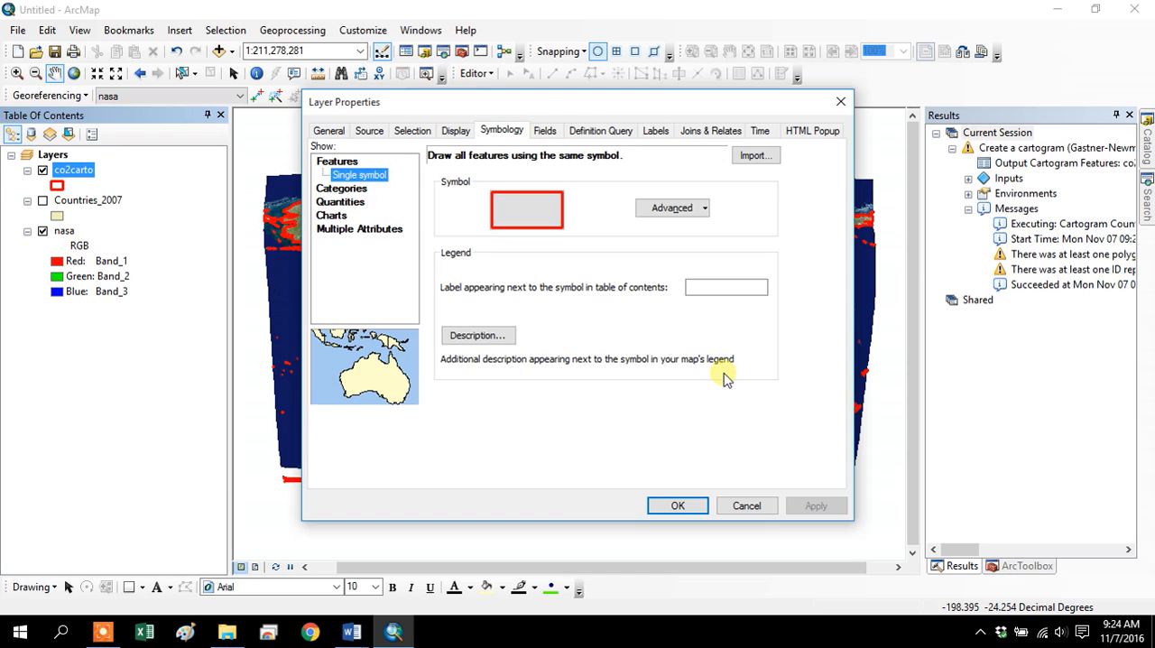
pyautogui.click(352, 202)
pyautogui.click(586, 190)
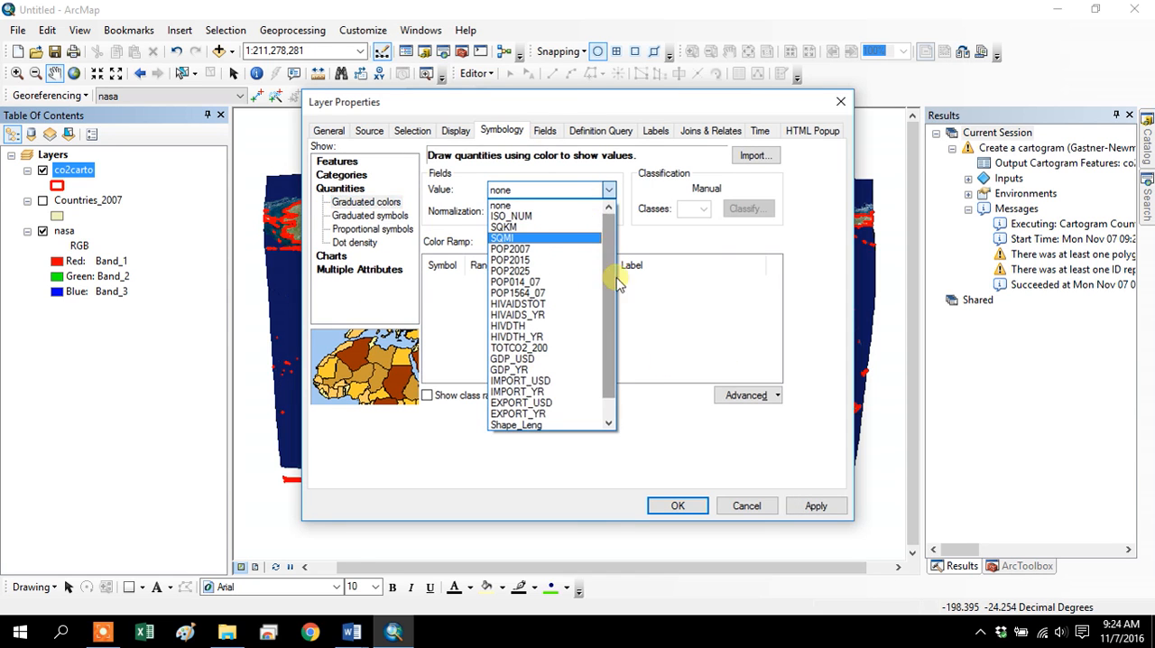
pyautogui.click(532, 348)
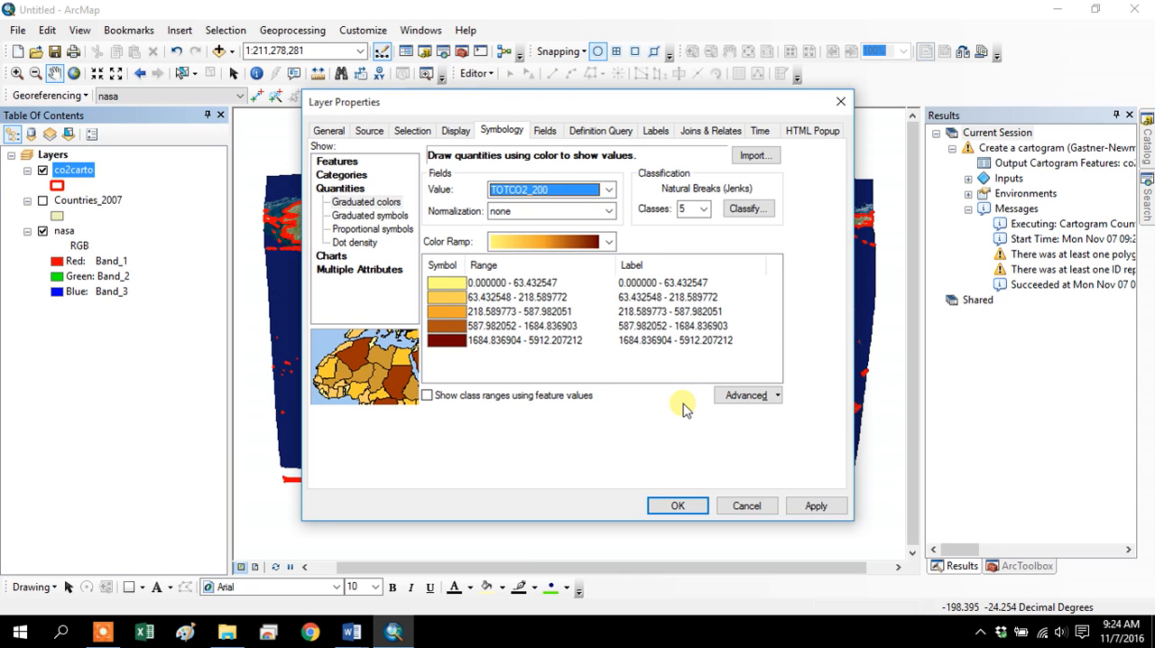
# Classify the co2carto graduated colors with the Quantile method into 9 classes, apply the symbology, and hide the nasa layer.
pyautogui.click(745, 210)
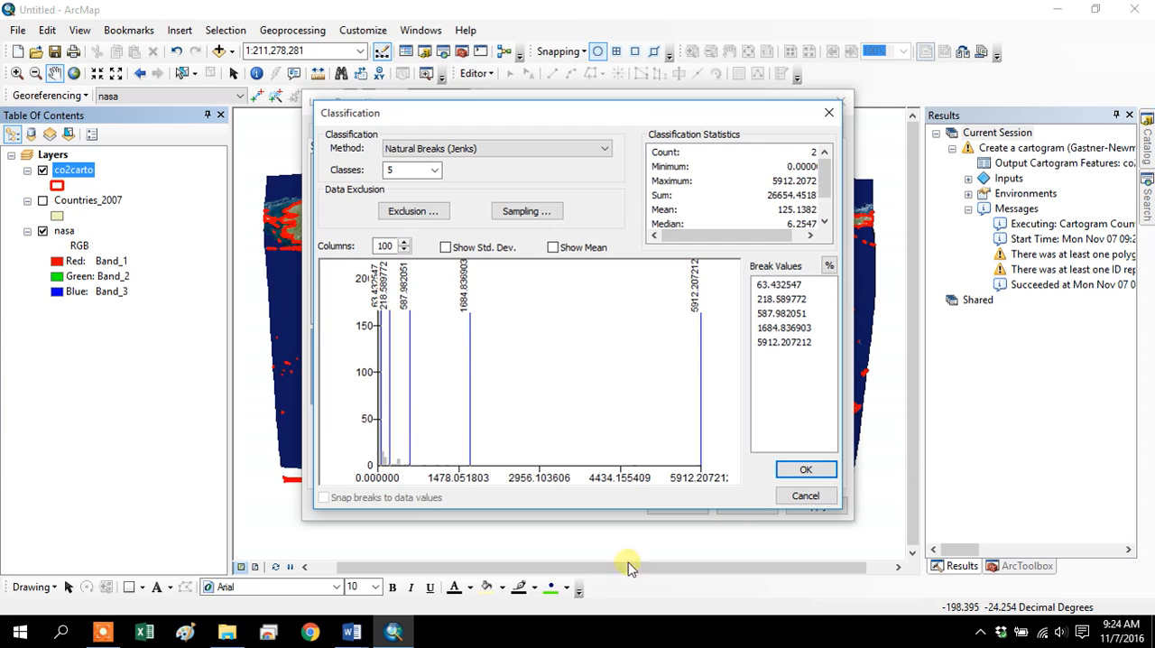
pyautogui.click(458, 154)
pyautogui.click(454, 152)
pyautogui.click(432, 215)
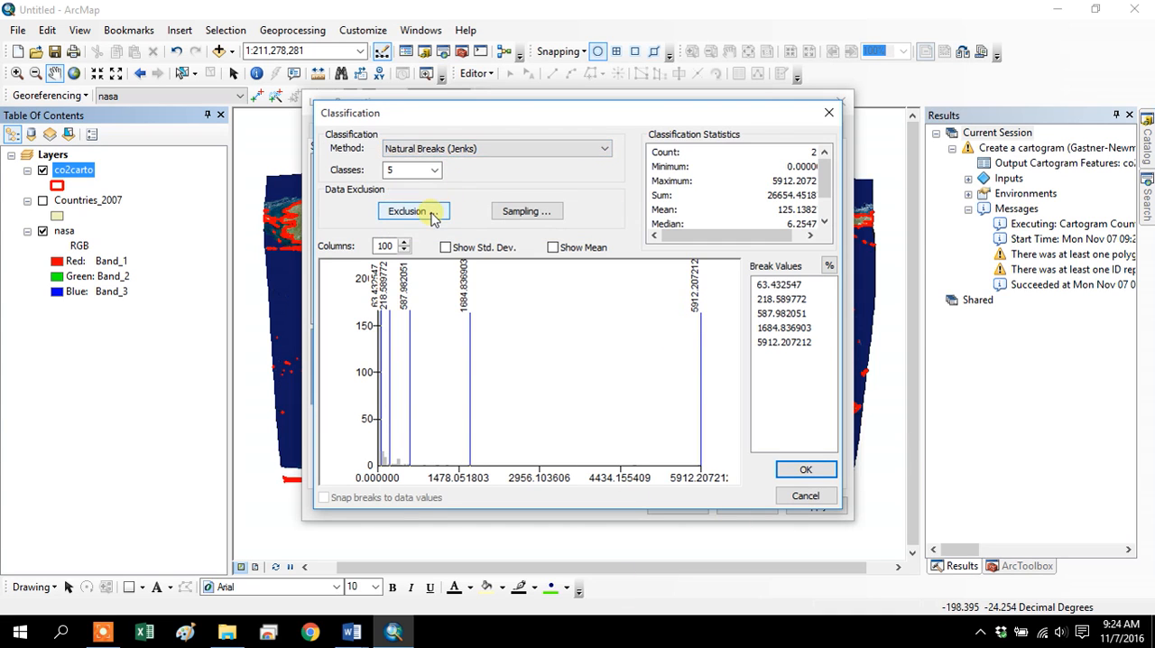
pyautogui.click(438, 153)
pyautogui.click(433, 199)
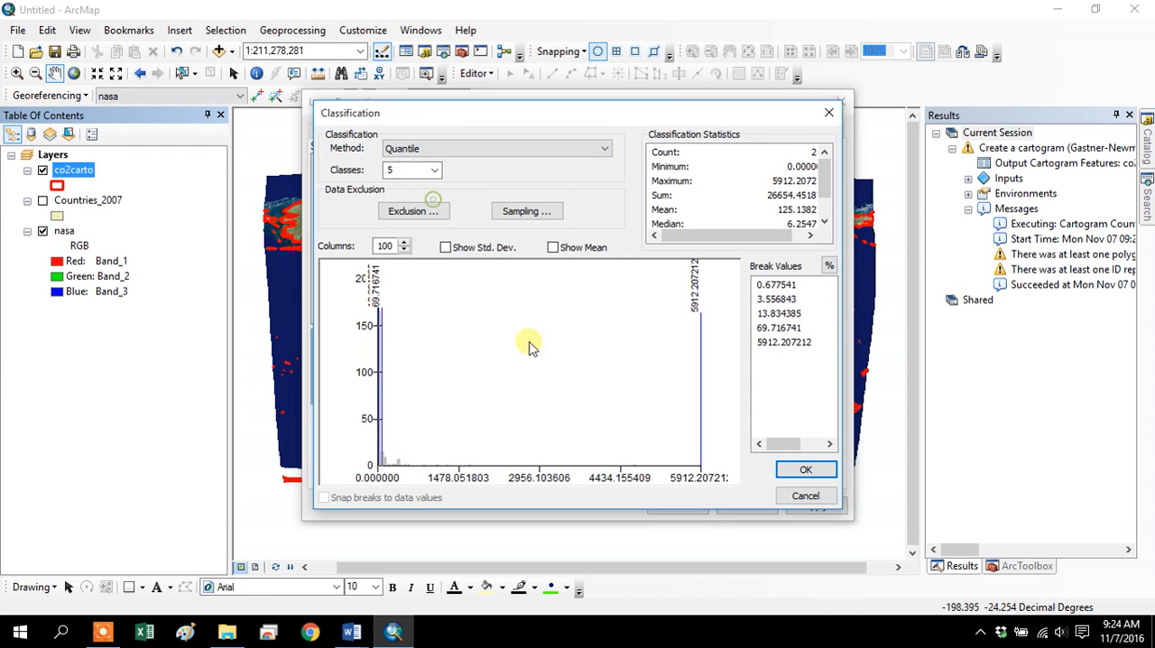
pyautogui.click(434, 169)
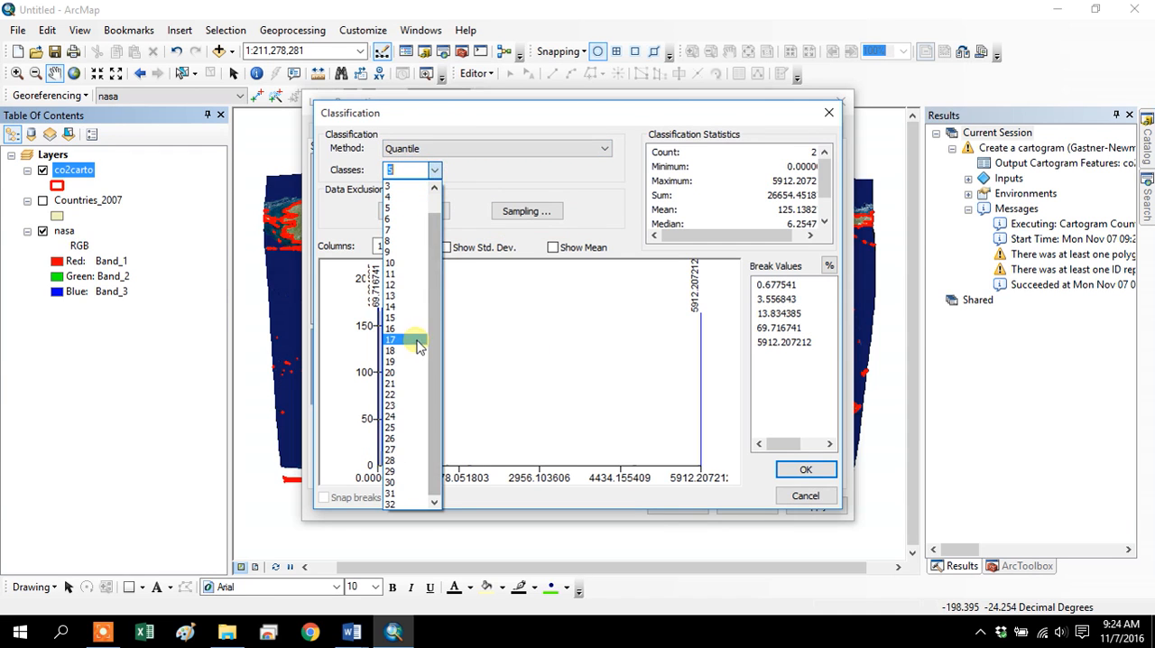
pyautogui.click(412, 252)
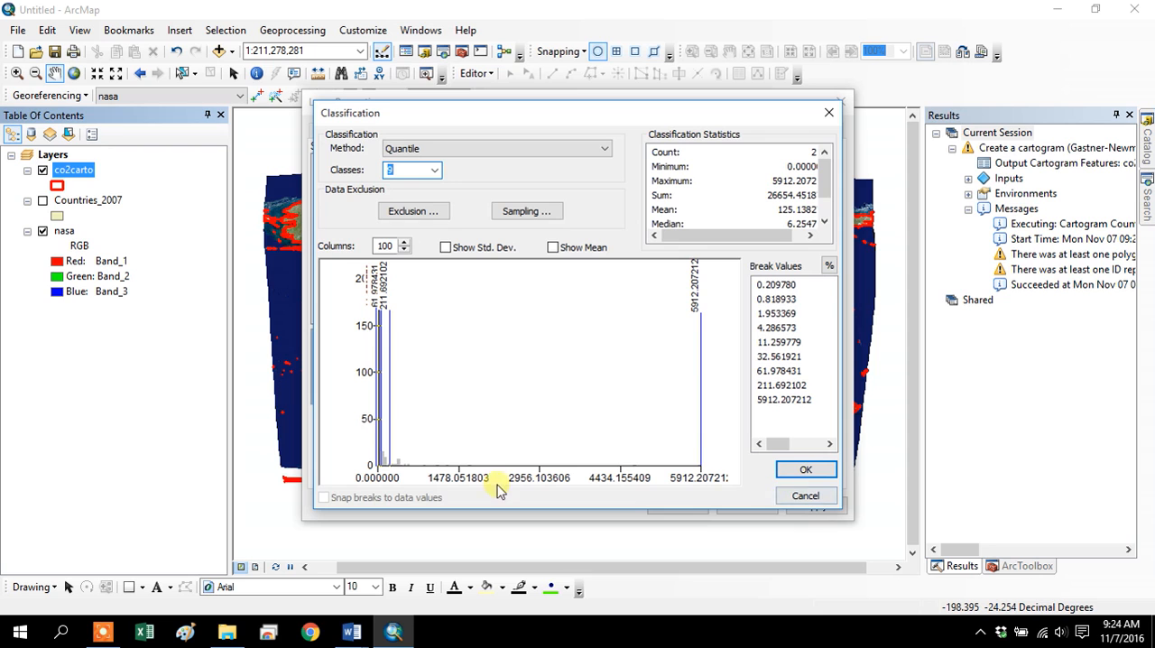
pyautogui.click(801, 471)
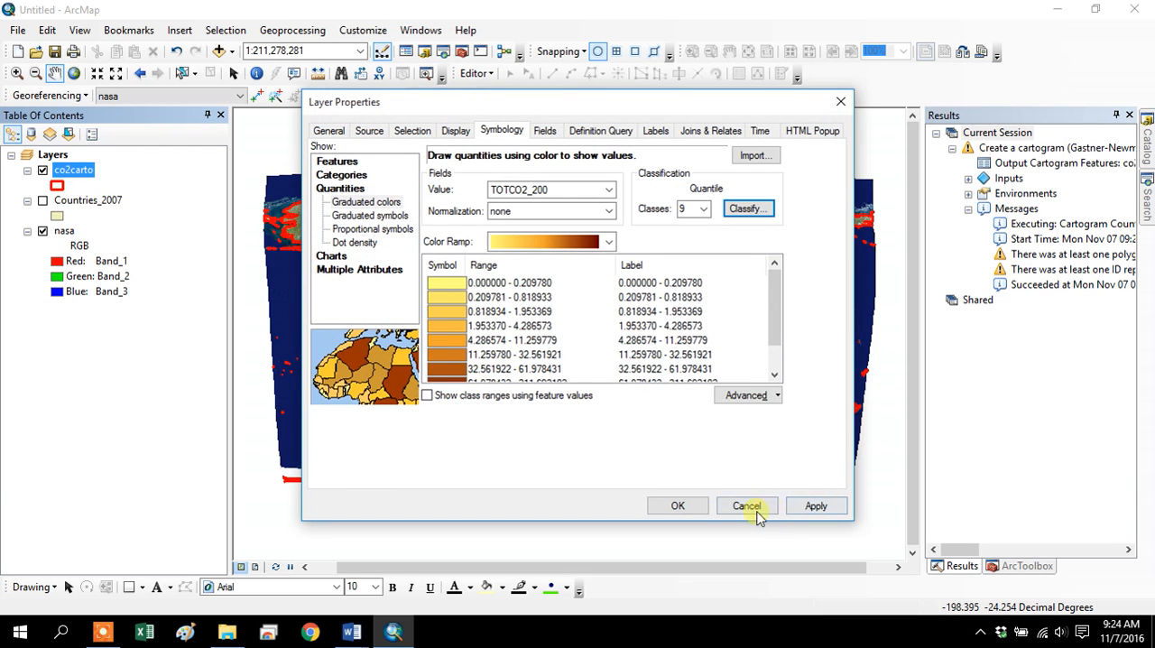
pyautogui.click(808, 515)
pyautogui.click(678, 506)
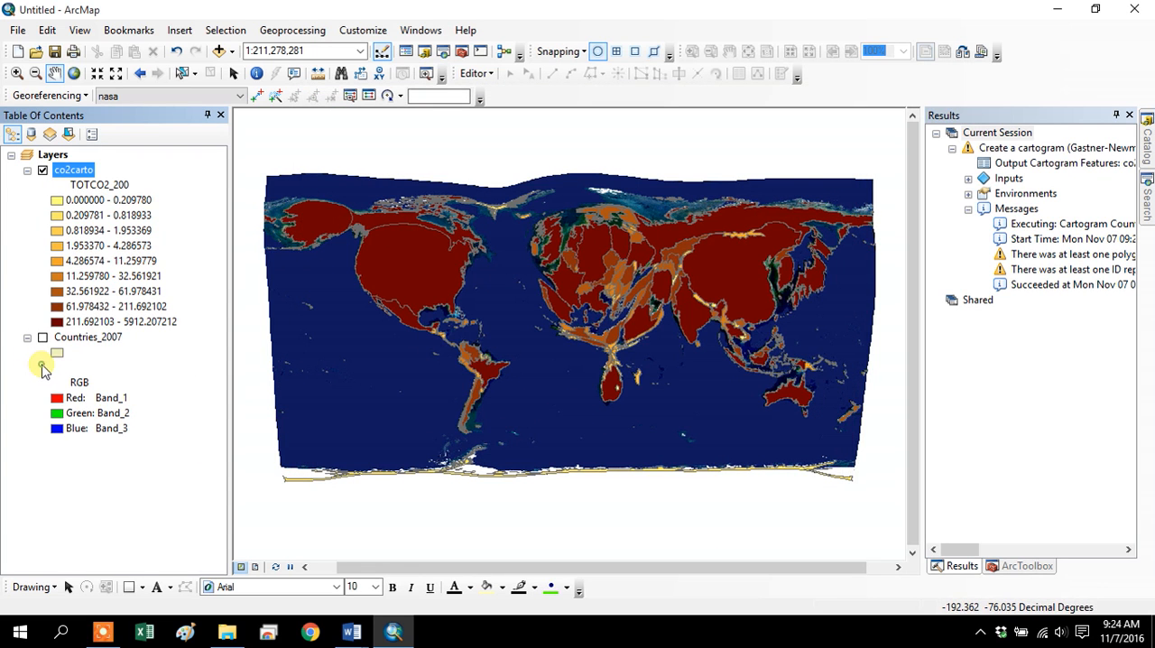
pyautogui.click(42, 367)
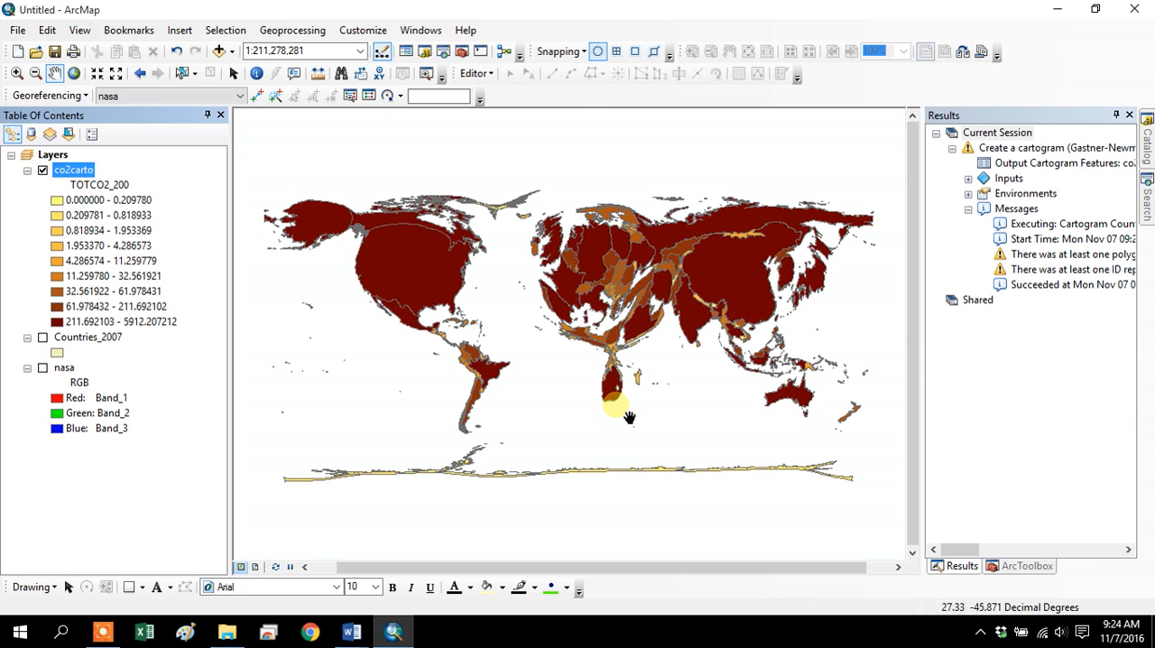
# Change the classification method of the co2carto layer's graduated colors to Natural Breaks (Jenks) and apply it to the map.
pyautogui.rightClick(79, 171)
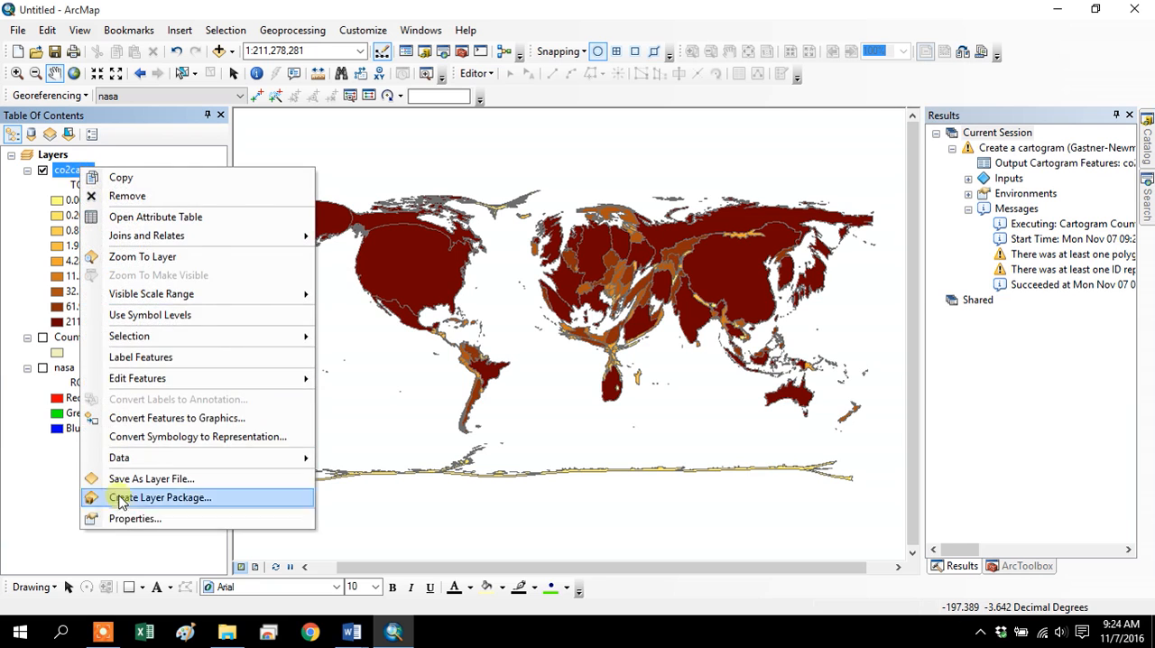
pyautogui.click(108, 511)
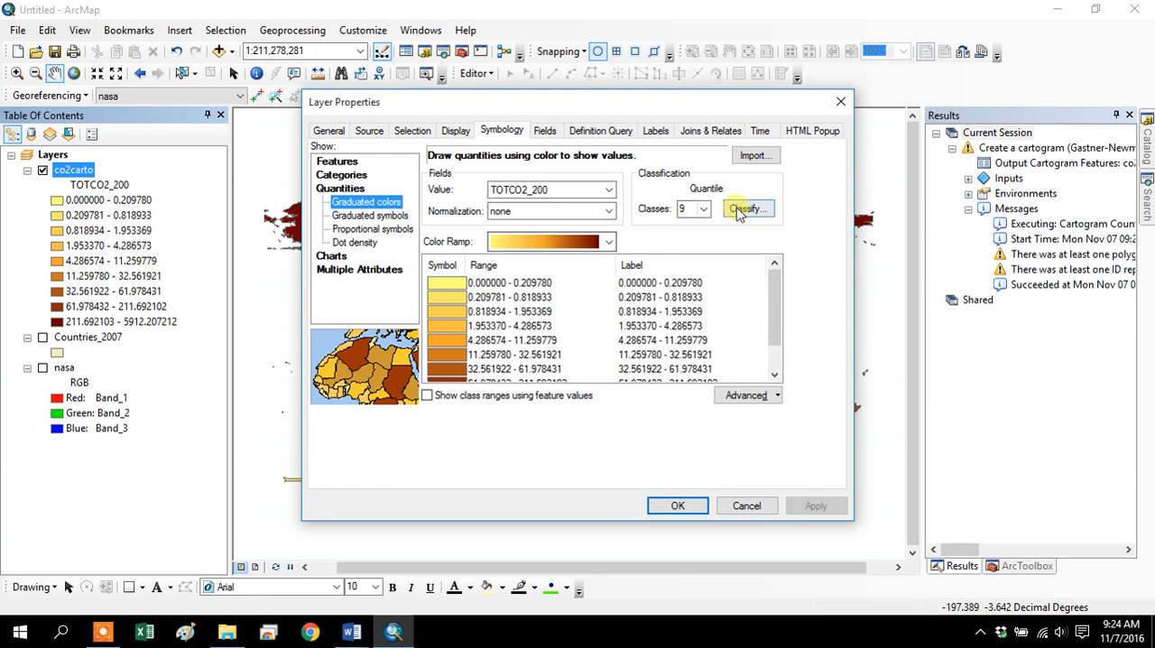
pyautogui.click(705, 211)
pyautogui.click(740, 215)
pyautogui.click(742, 213)
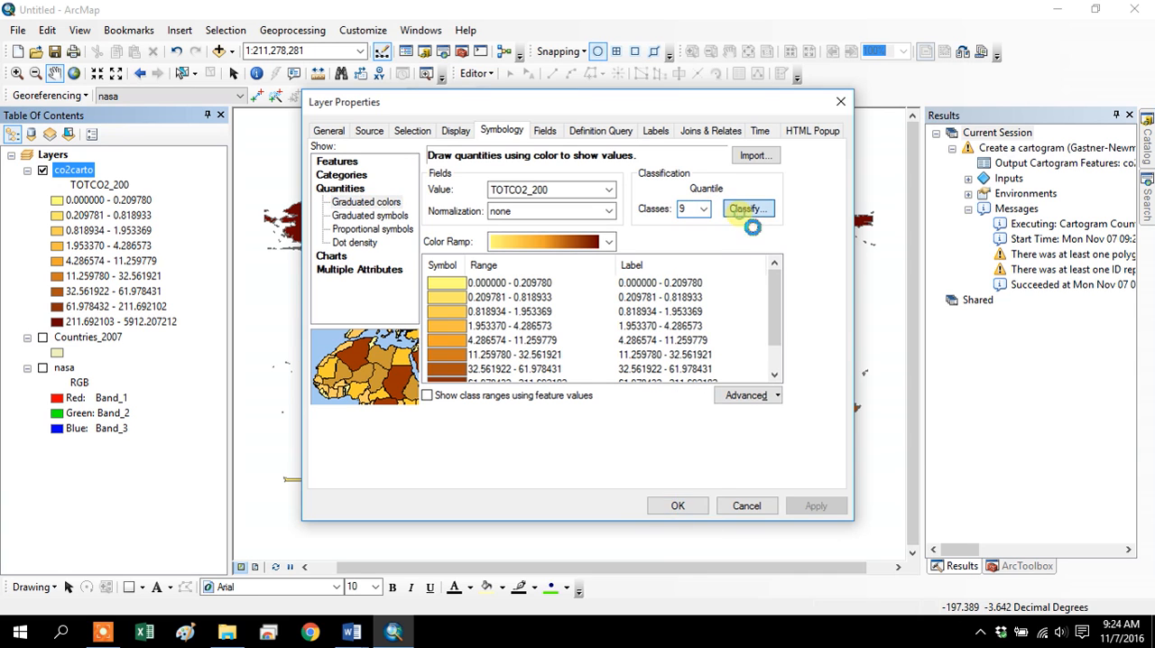
pyautogui.click(491, 149)
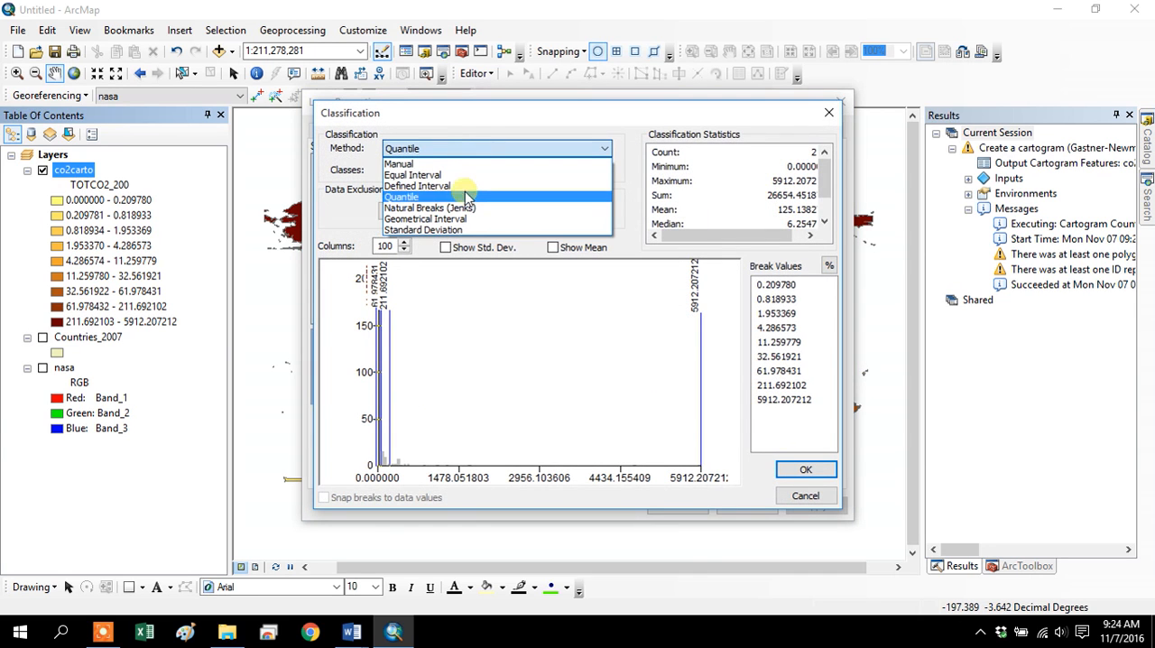
pyautogui.click(431, 208)
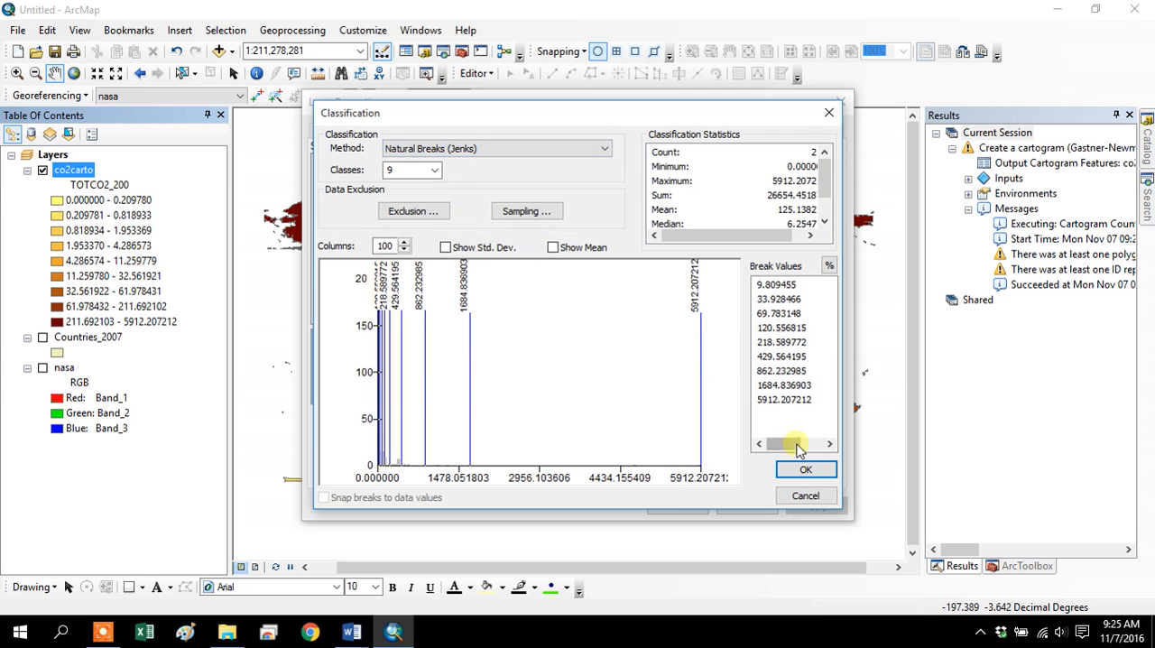
pyautogui.click(806, 470)
pyautogui.click(681, 506)
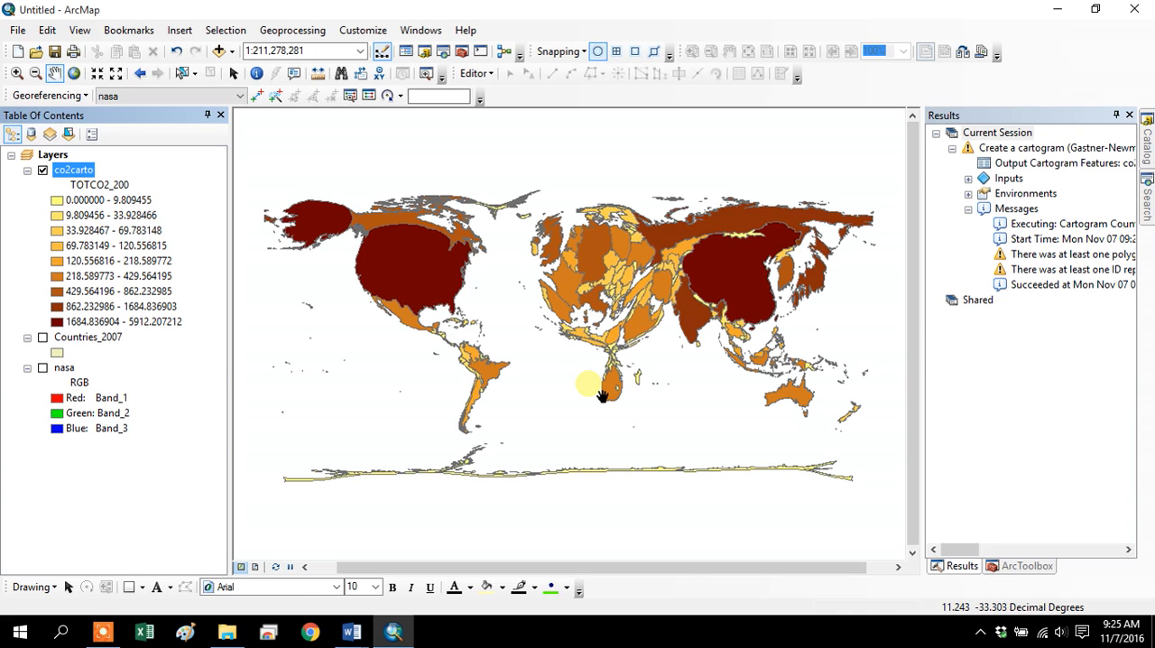
pyautogui.click(311, 52)
pyautogui.click(272, 52)
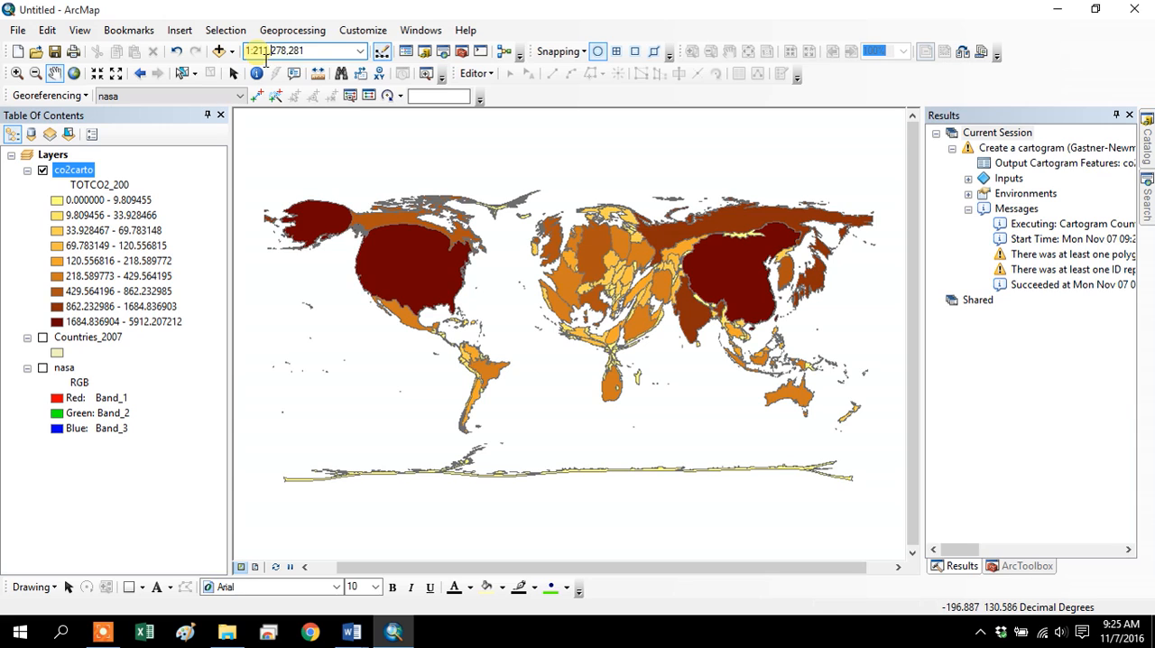
pyautogui.moveTo(277, 61); pyautogui.dragTo(323, 58)
pyautogui.click(324, 59)
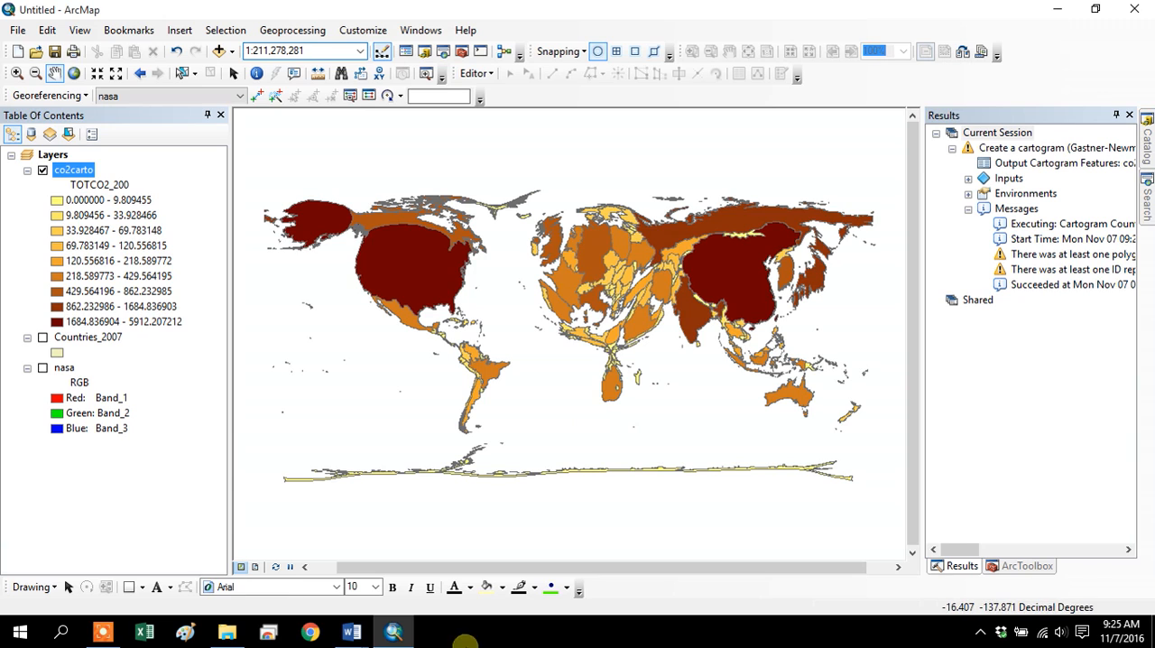
pyautogui.click(104, 632)
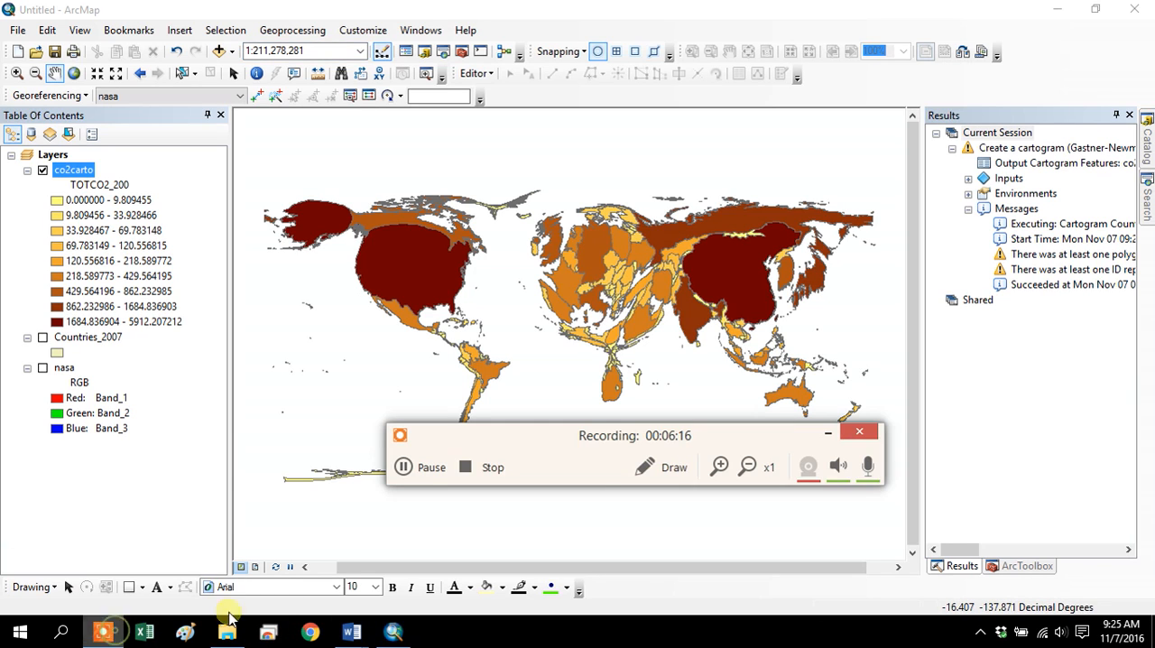